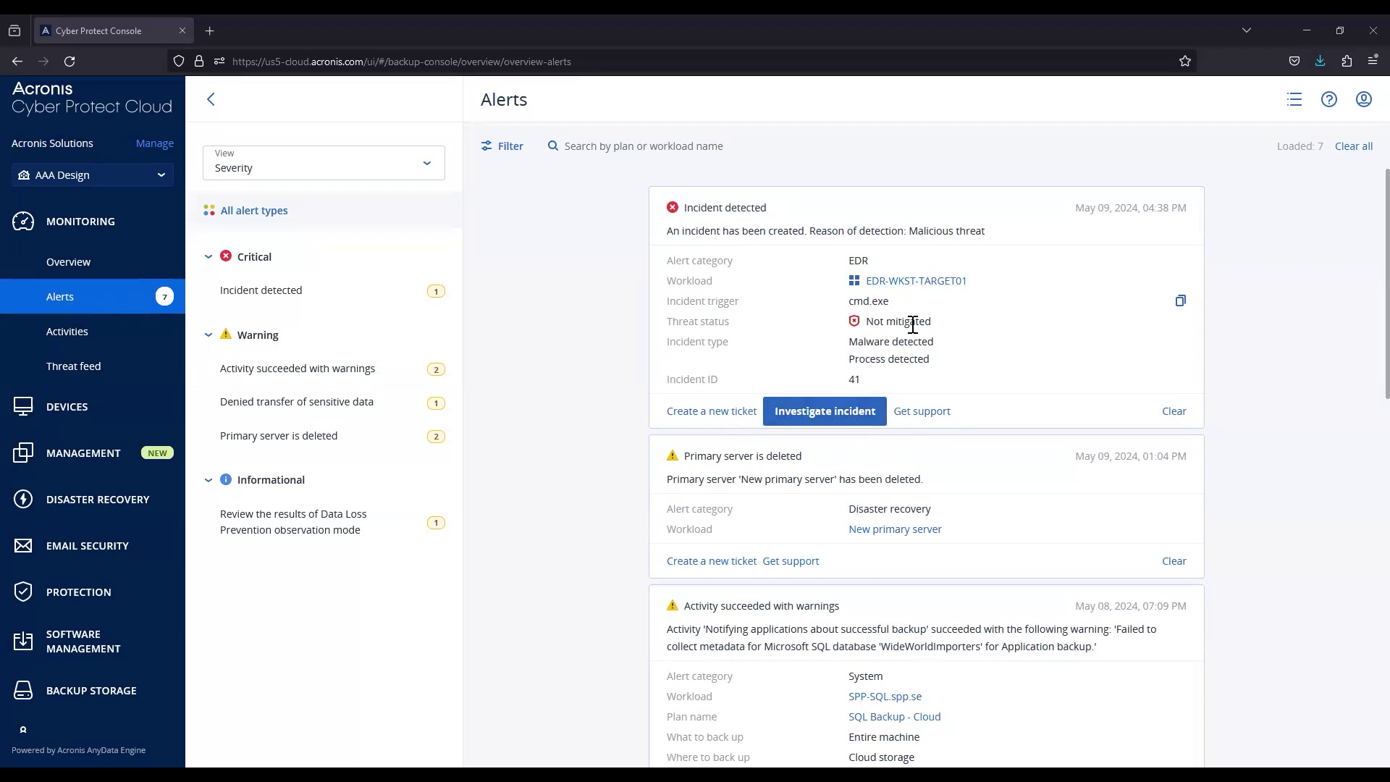
Open the Incidents list from the Protection section of the left sidebar
{"action": "scroll", "coordinate": [116, 405], "scroll_direction": "down", "scroll_amount": 3}
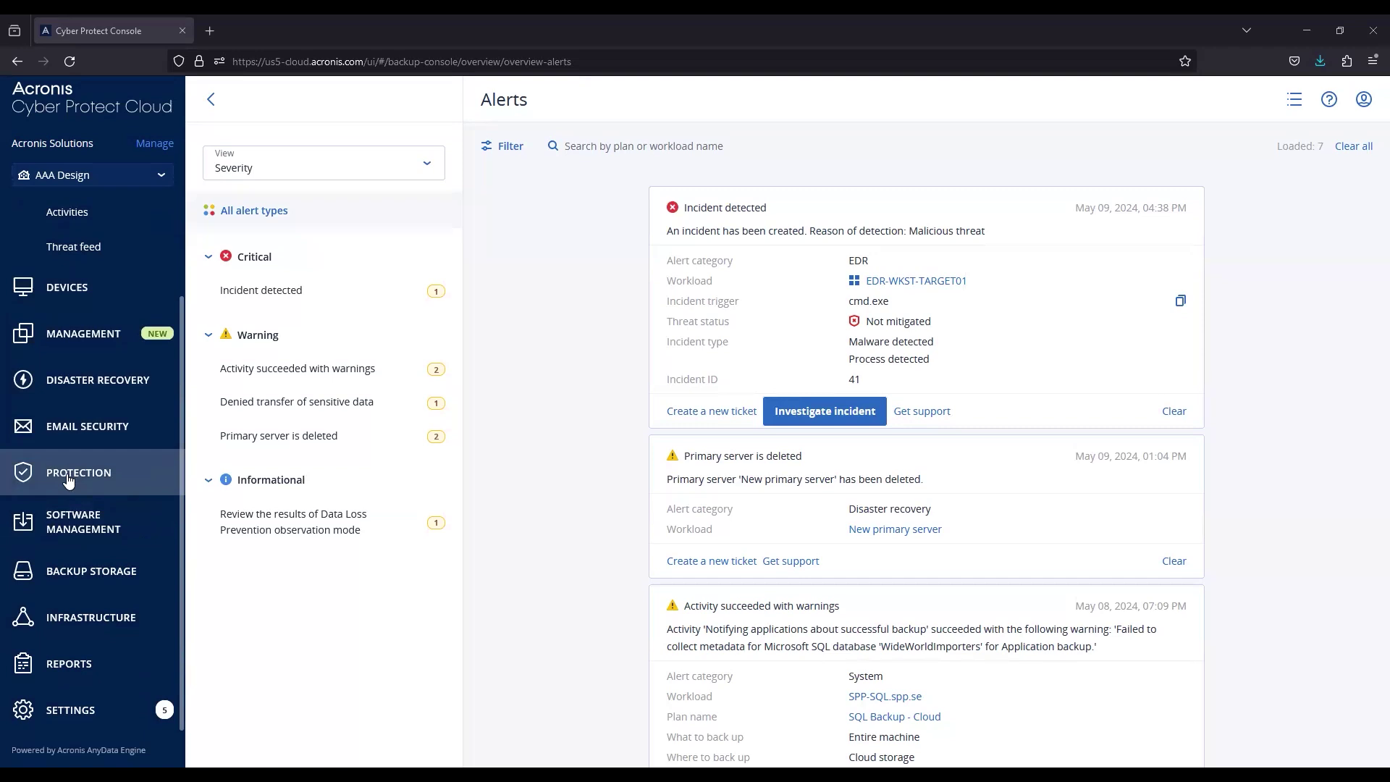
{"action": "left_click", "coordinate": [63, 479]}
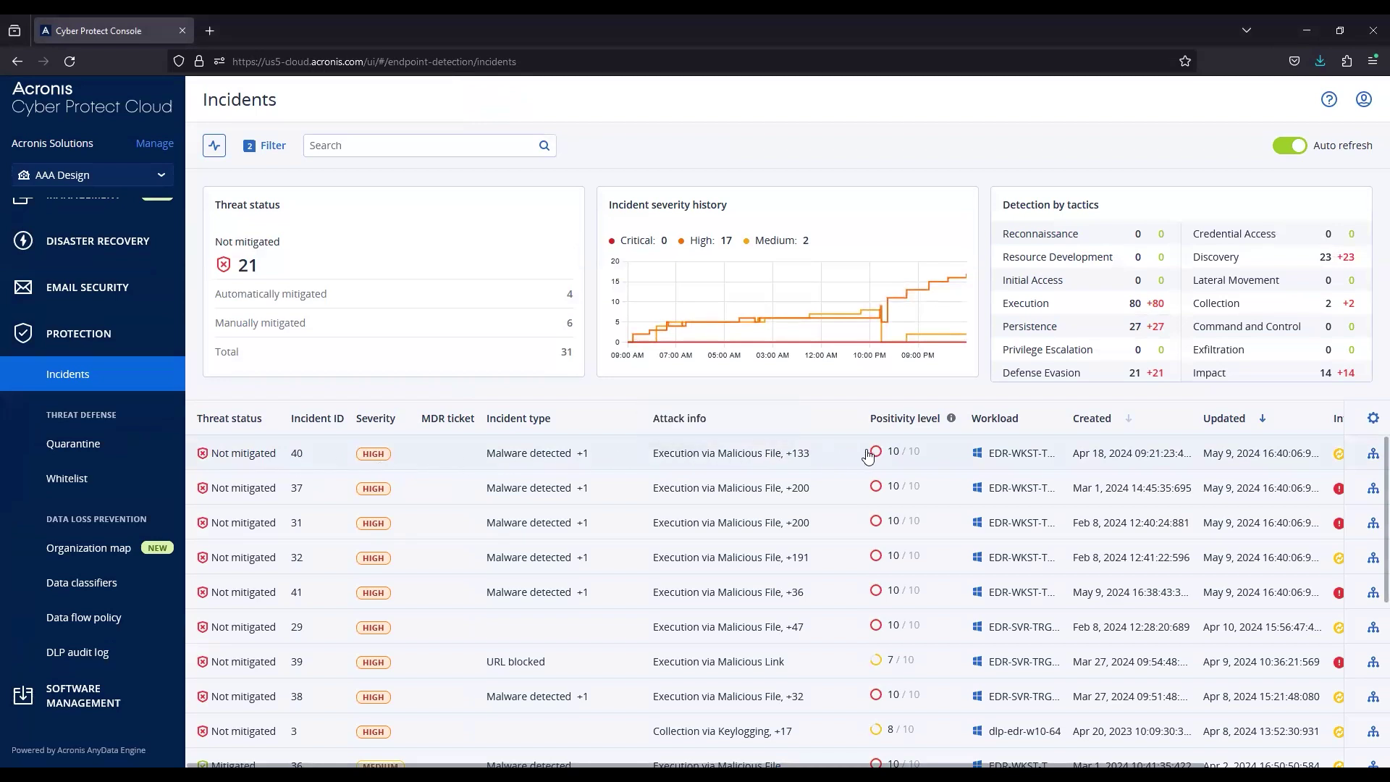
Open incident 40 and pan its kill chain graph to view powershell.exe launching Simulator.exe
{"action": "left_click", "coordinate": [767, 458]}
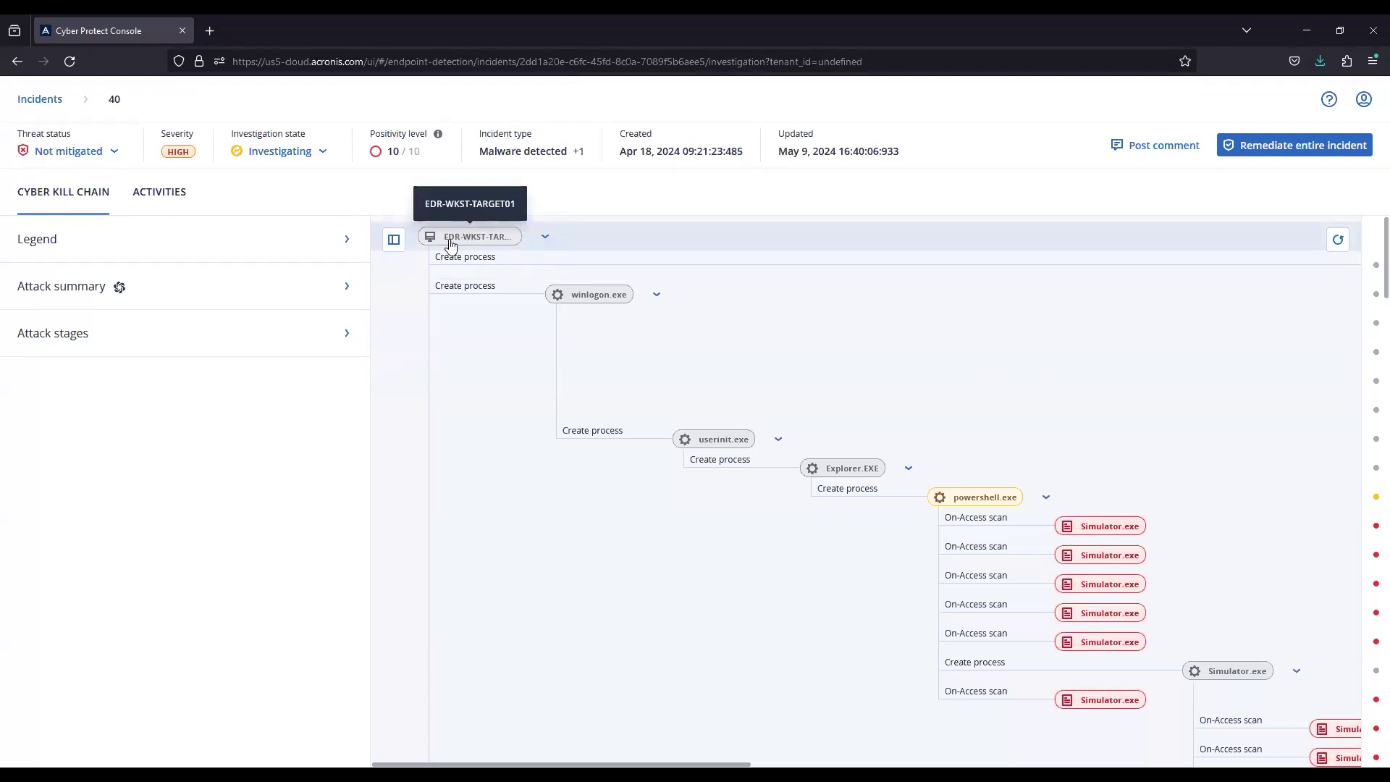
{"action": "left_click_drag", "start_coordinate": [1095, 406], "coordinate": [850, 263]}
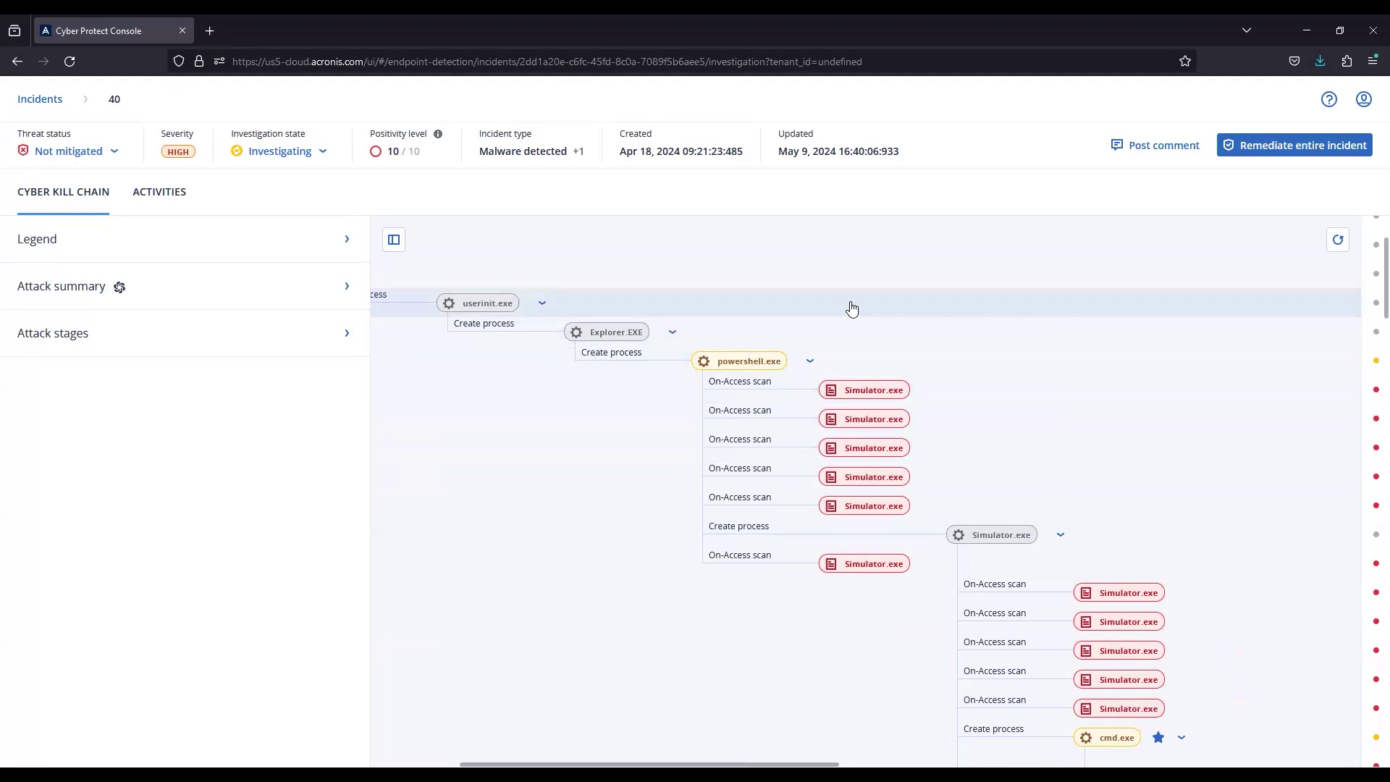
{"action": "left_click_drag", "start_coordinate": [729, 257], "coordinate": [1034, 395]}
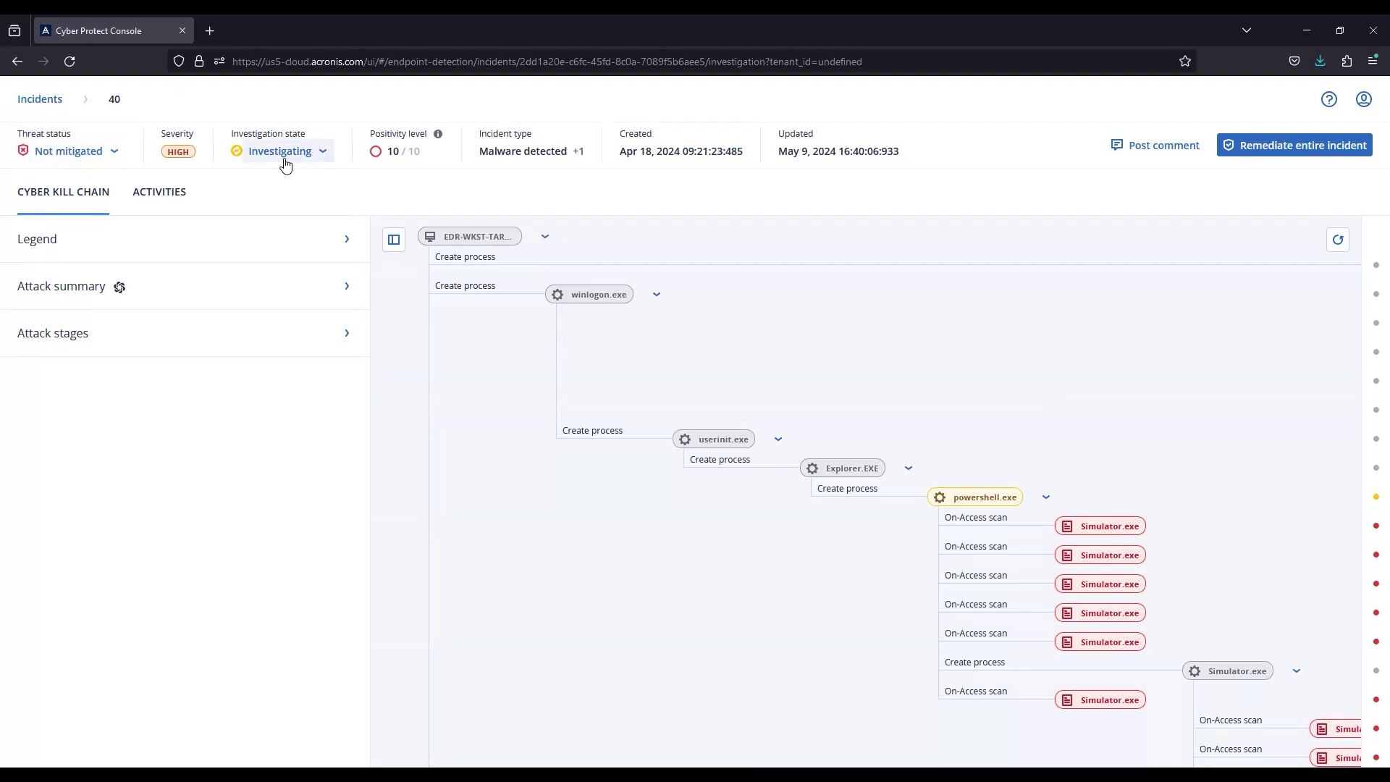
{"action": "left_click", "coordinate": [323, 154]}
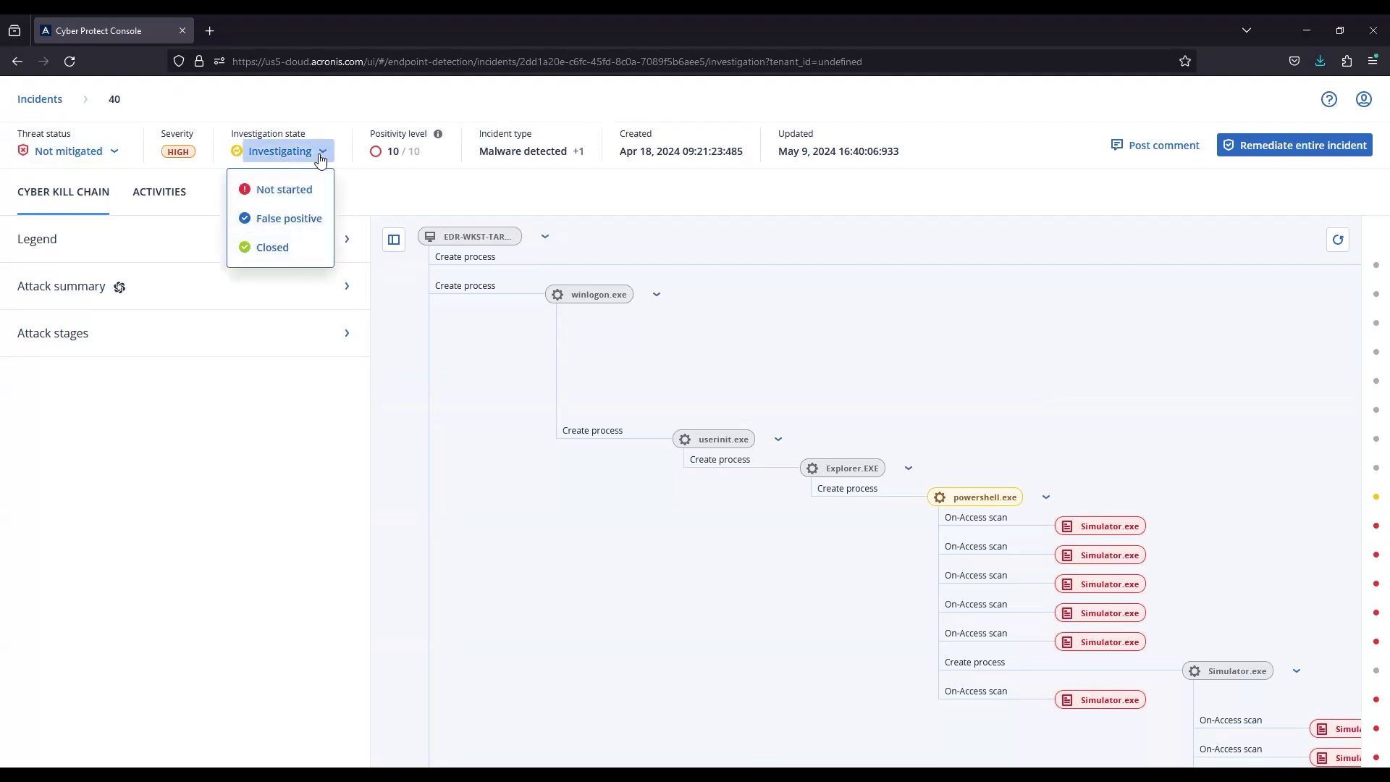
{"action": "left_click", "coordinate": [322, 153]}
{"action": "left_click", "coordinate": [115, 152]}
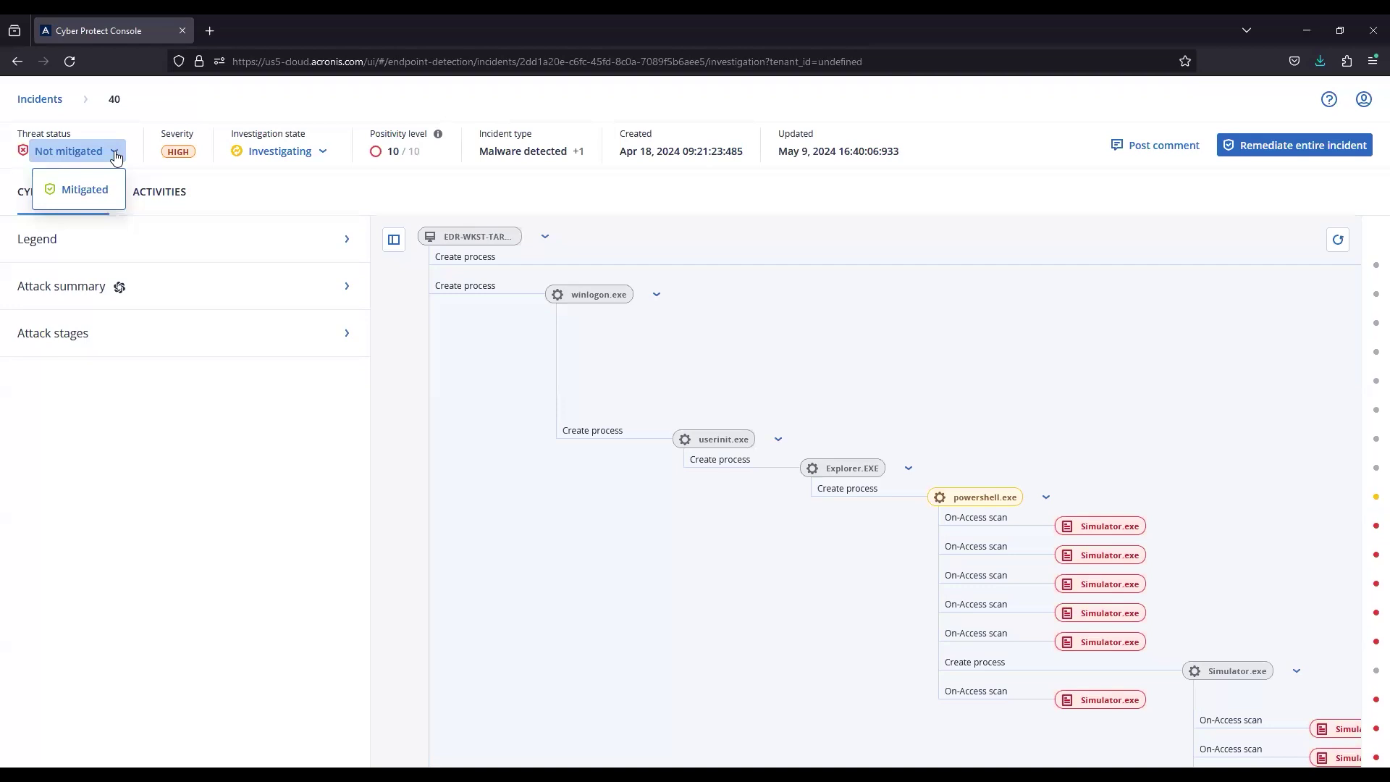
{"action": "left_click", "coordinate": [115, 152]}
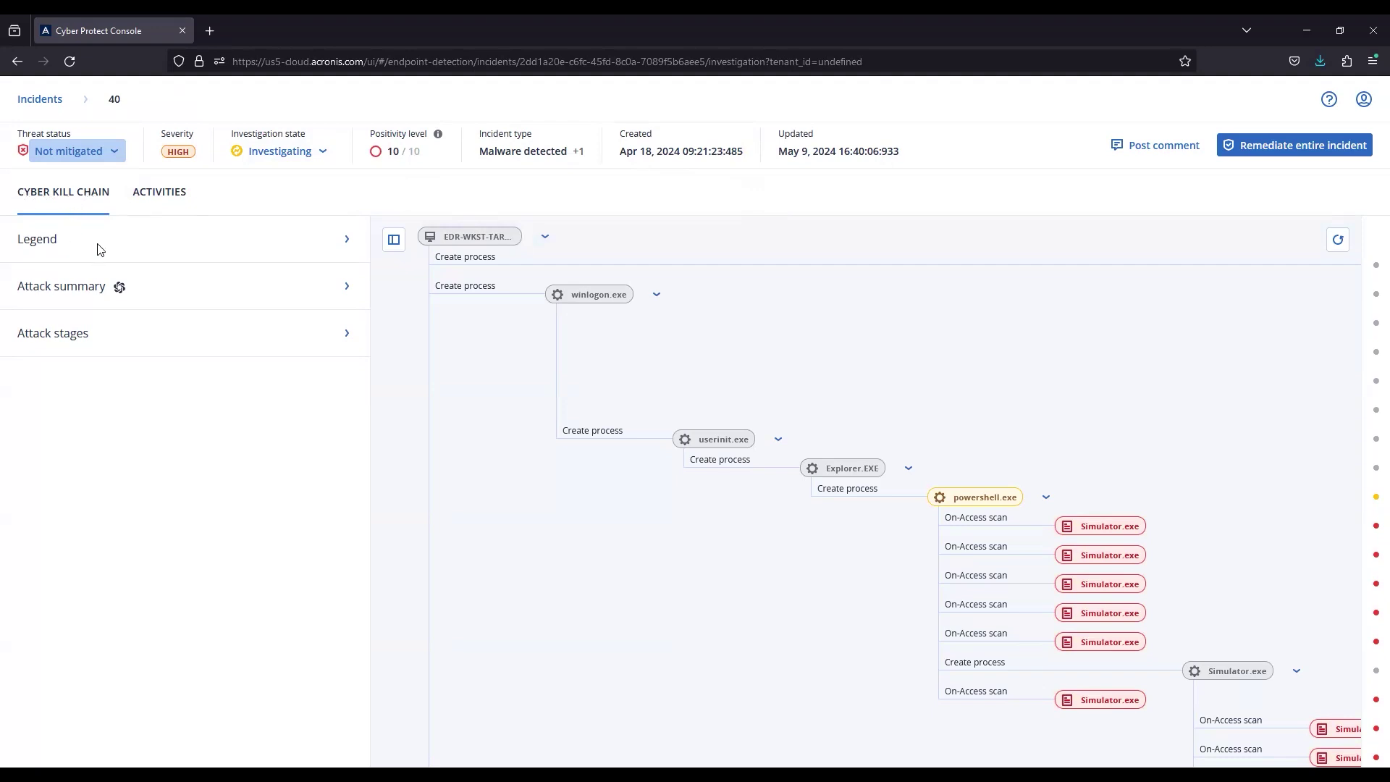
Hide Malicious threat nodes from the Legend, leaving Simulator.exe's child processes like cmd and schtasks
{"action": "left_click", "coordinate": [347, 241]}
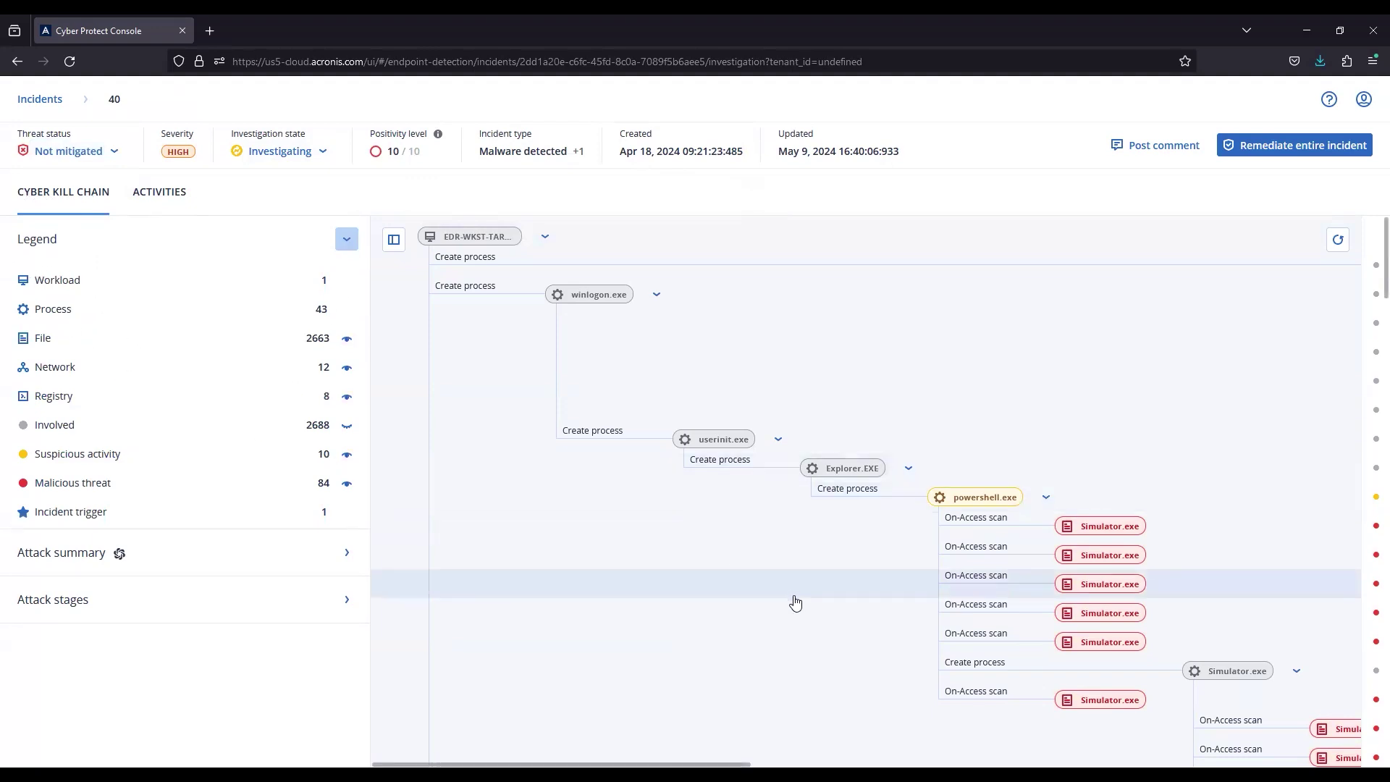
{"action": "left_click_drag", "start_coordinate": [756, 557], "coordinate": [660, 429]}
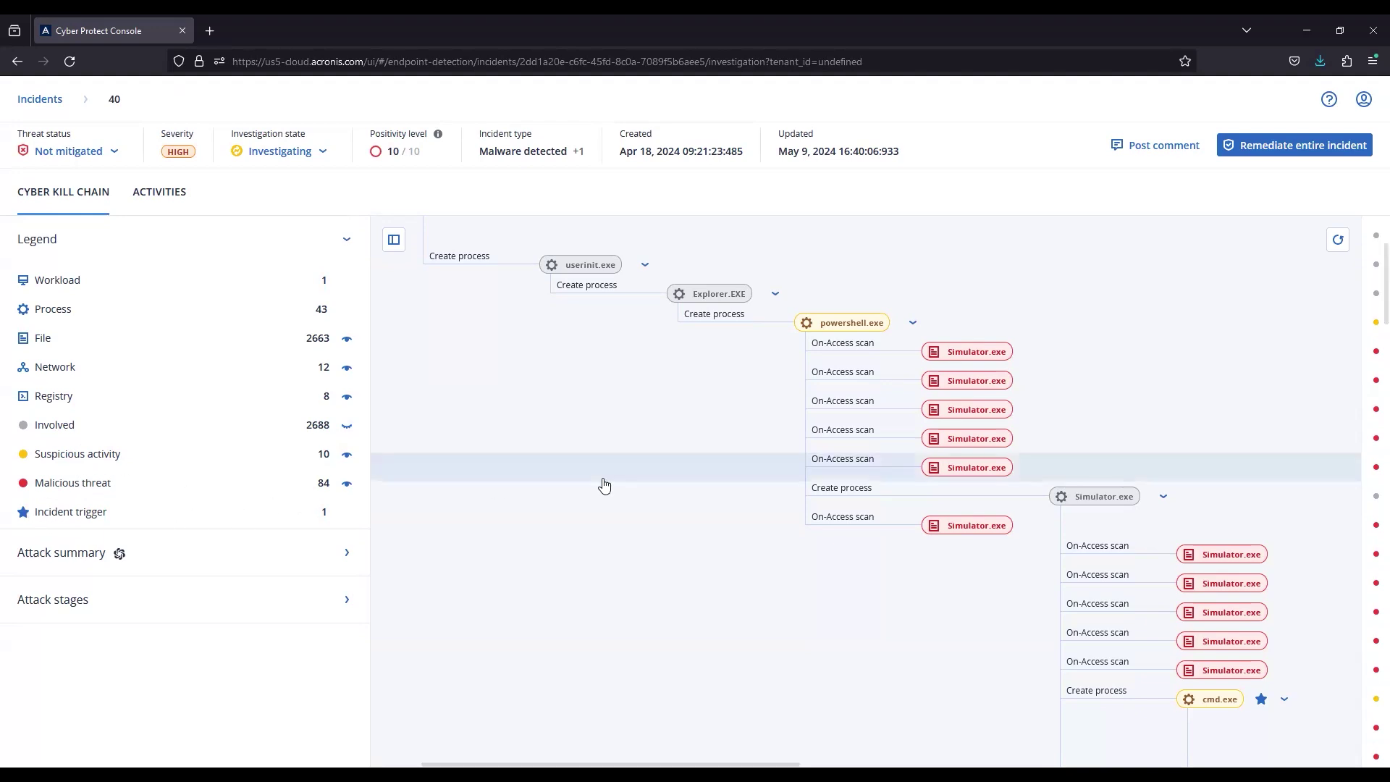
{"action": "left_click_drag", "start_coordinate": [637, 521], "coordinate": [487, 347]}
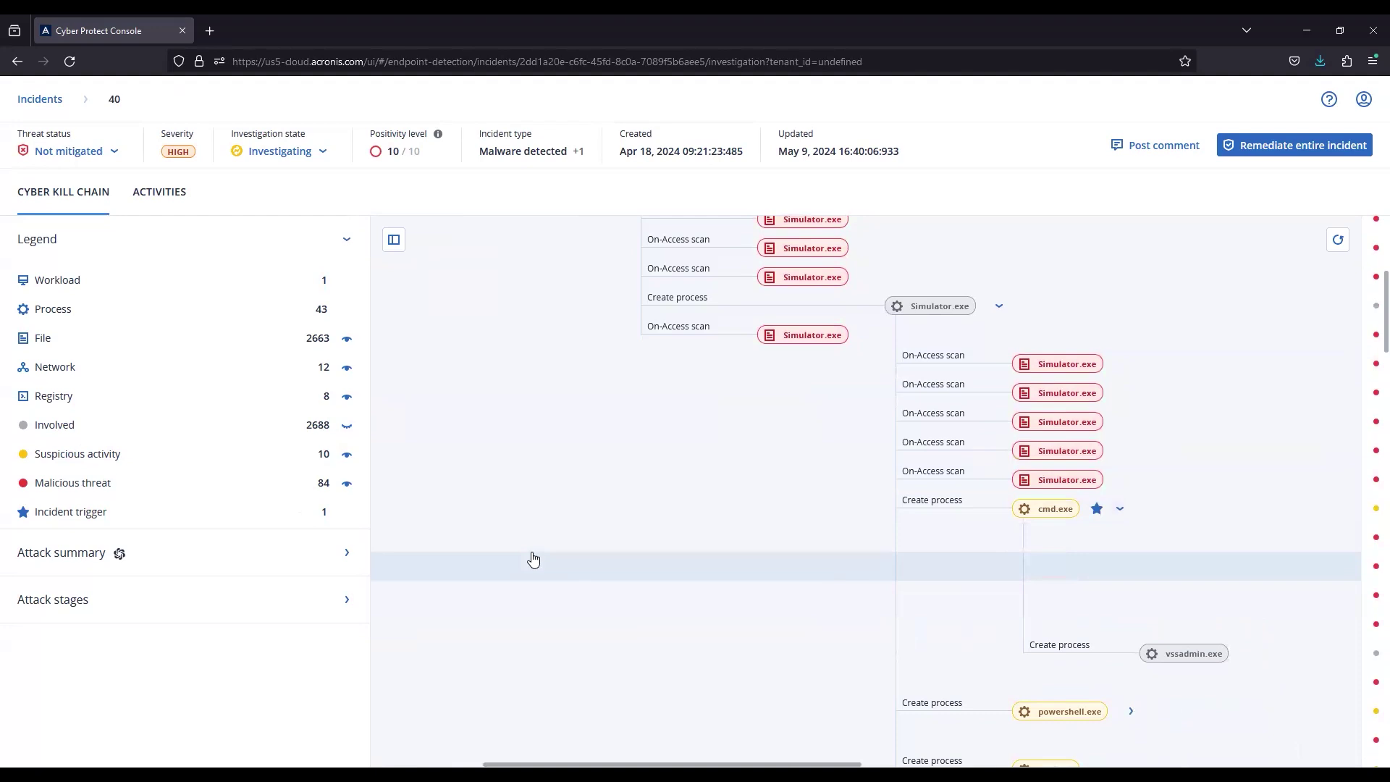
{"action": "left_click", "coordinate": [346, 485]}
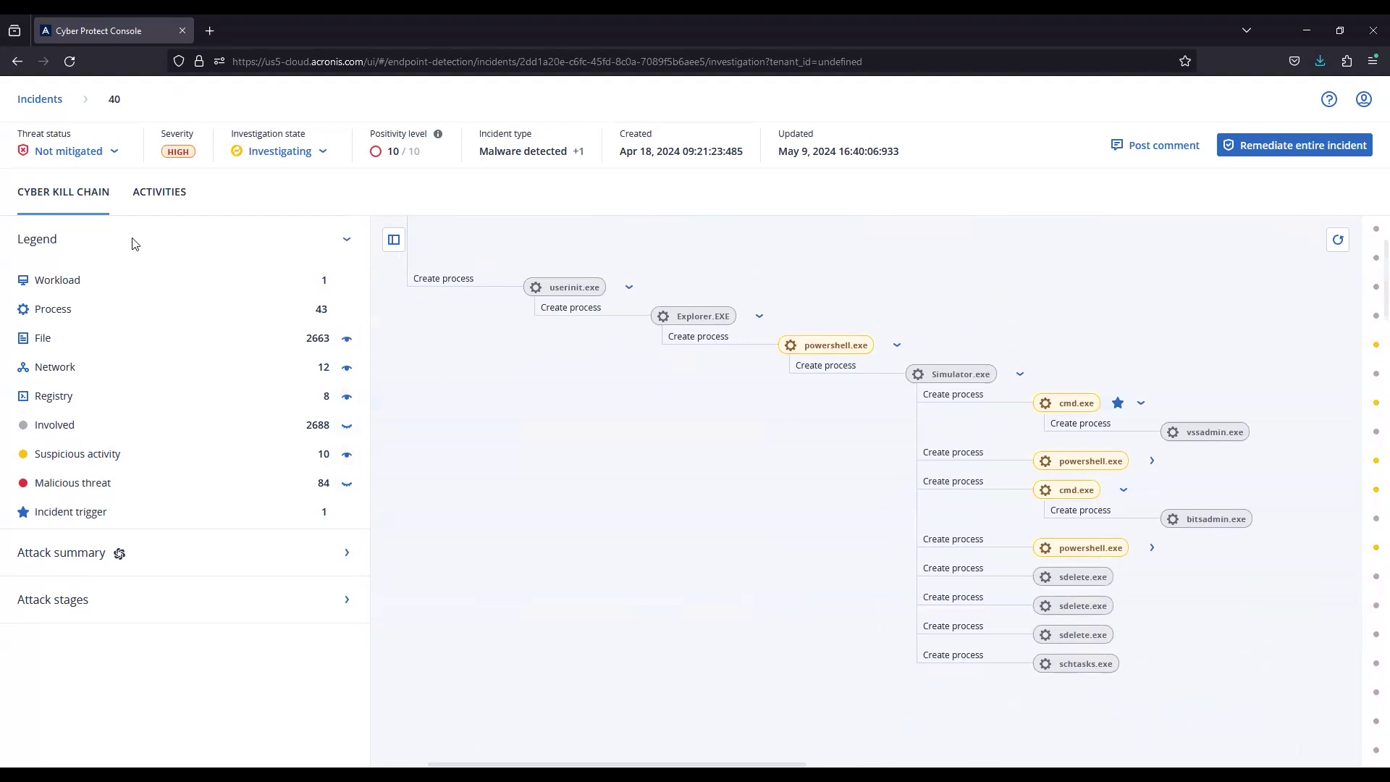
{"action": "left_click", "coordinate": [348, 247]}
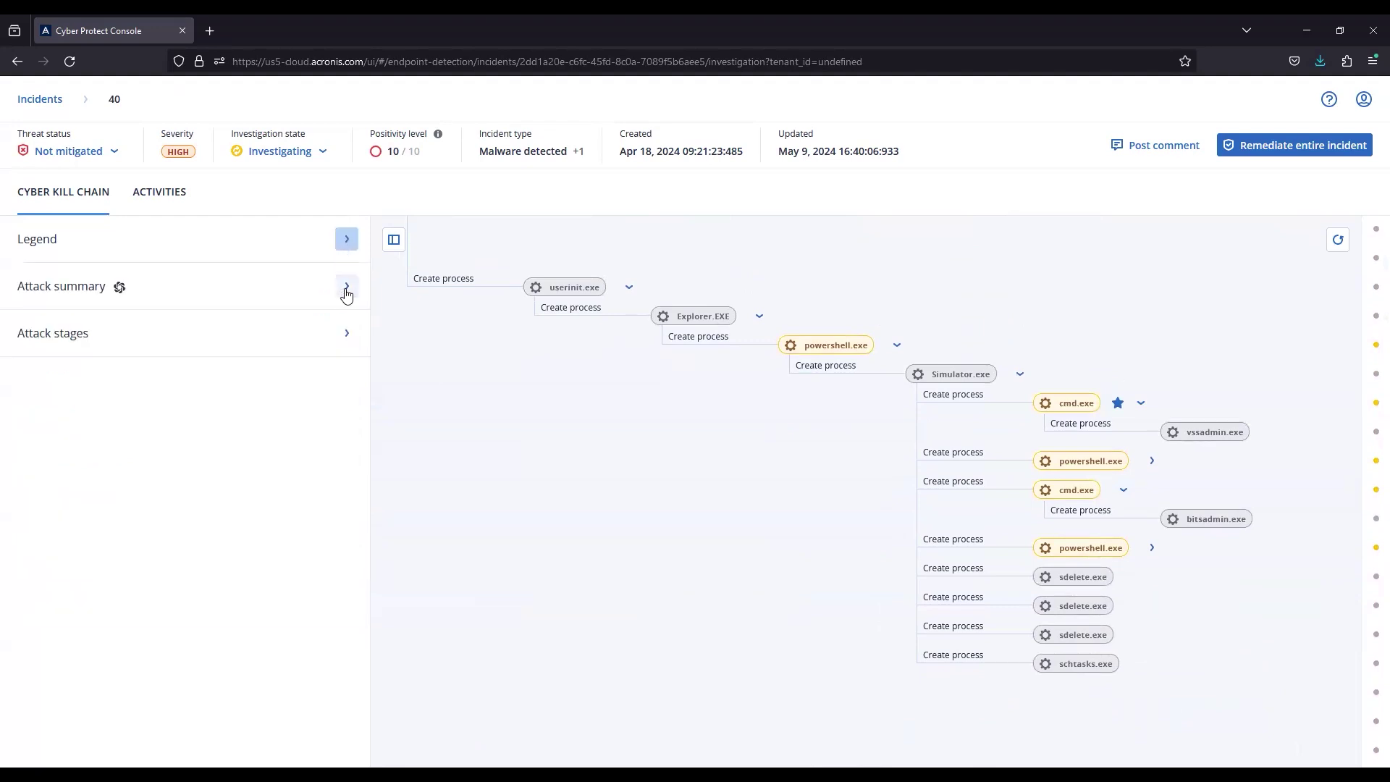
{"action": "left_click", "coordinate": [346, 286]}
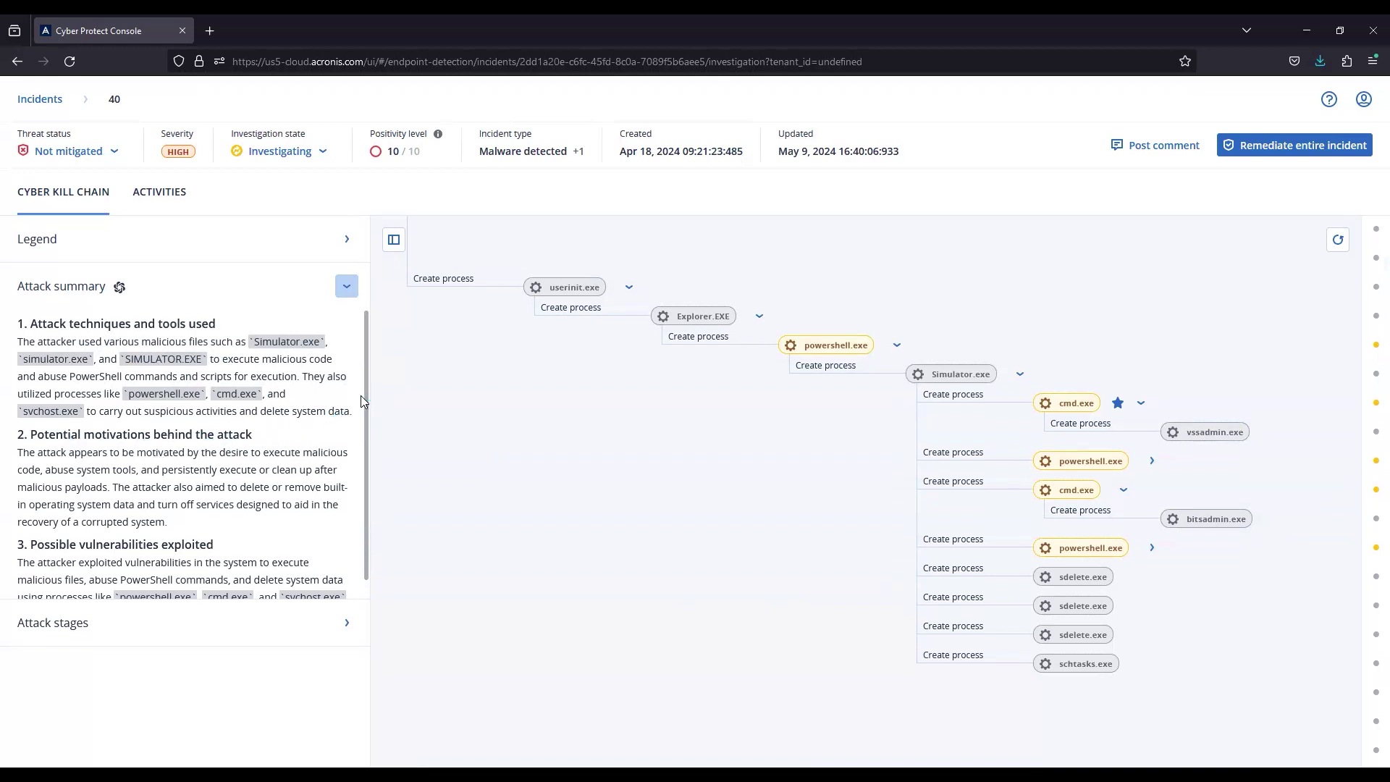
{"action": "scroll", "coordinate": [342, 458], "scroll_direction": "down", "scroll_amount": 1}
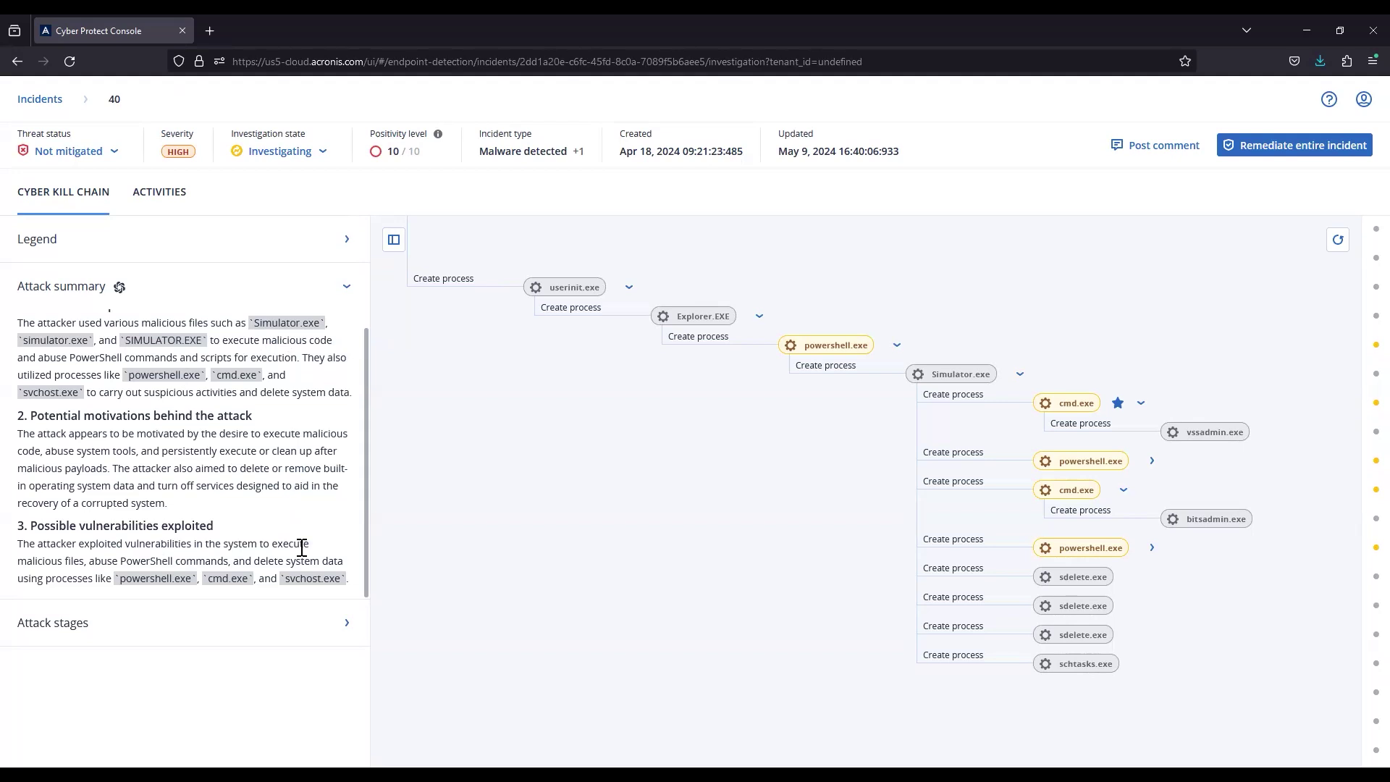
{"action": "left_click", "coordinate": [345, 291]}
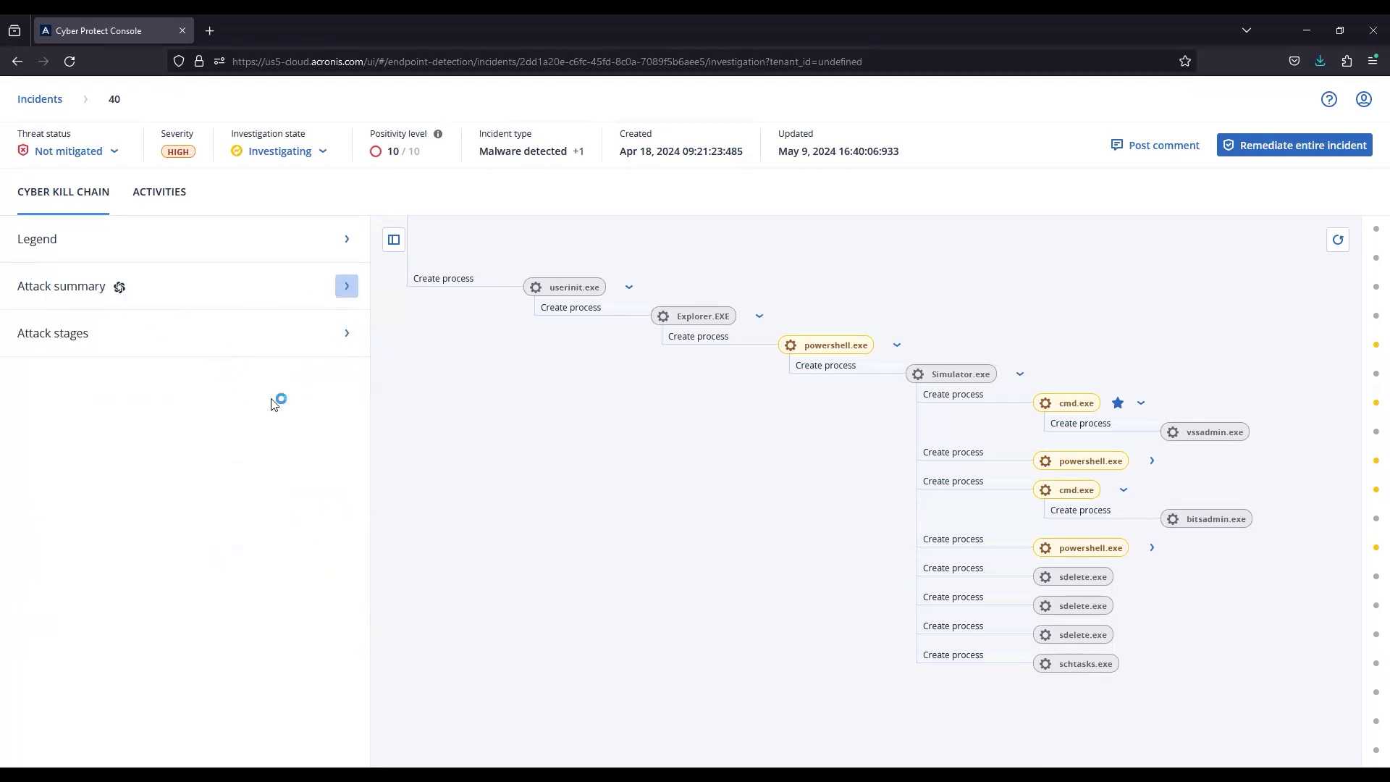
Expand Attack stages and open the Persistence tactic's MITRE ATT&CK description in a new tab
{"action": "left_click", "coordinate": [346, 334]}
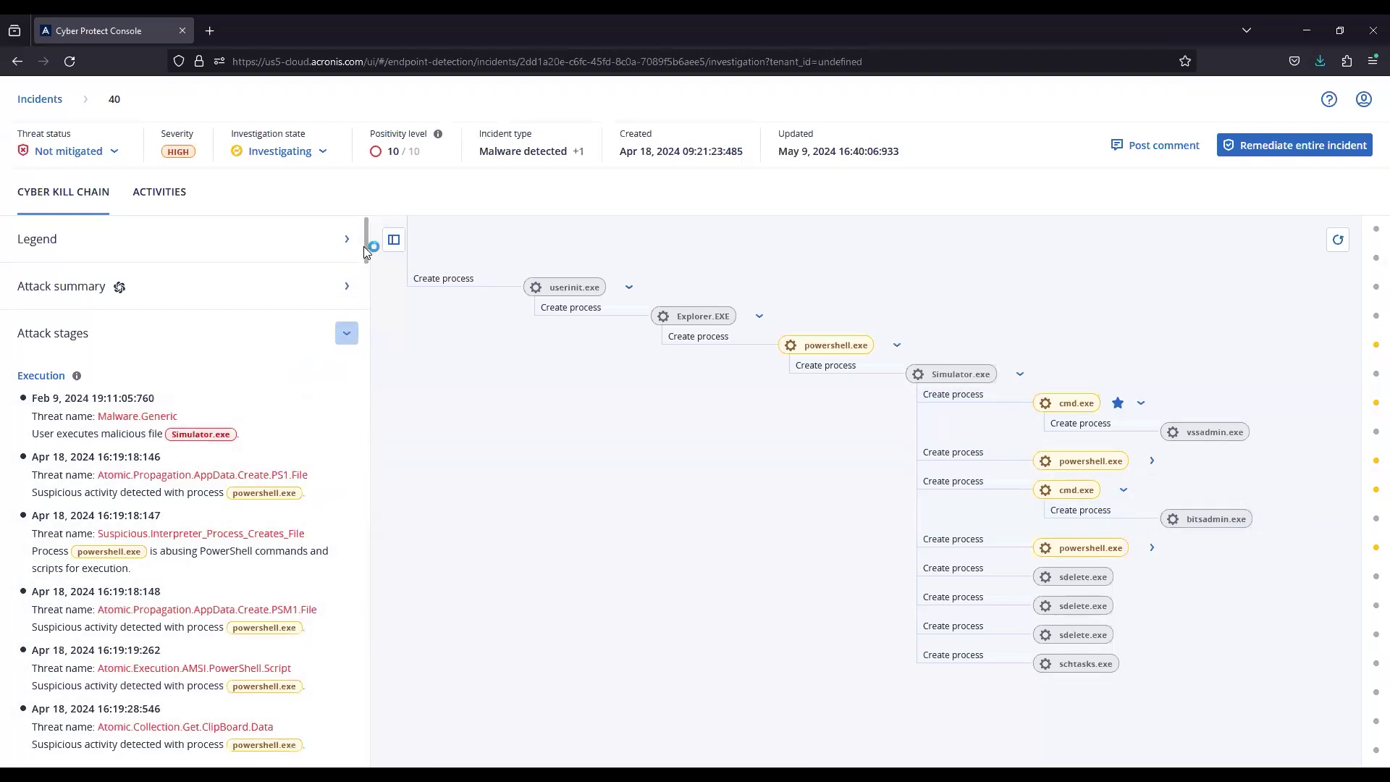
{"action": "left_click_drag", "start_coordinate": [366, 251], "coordinate": [366, 288]}
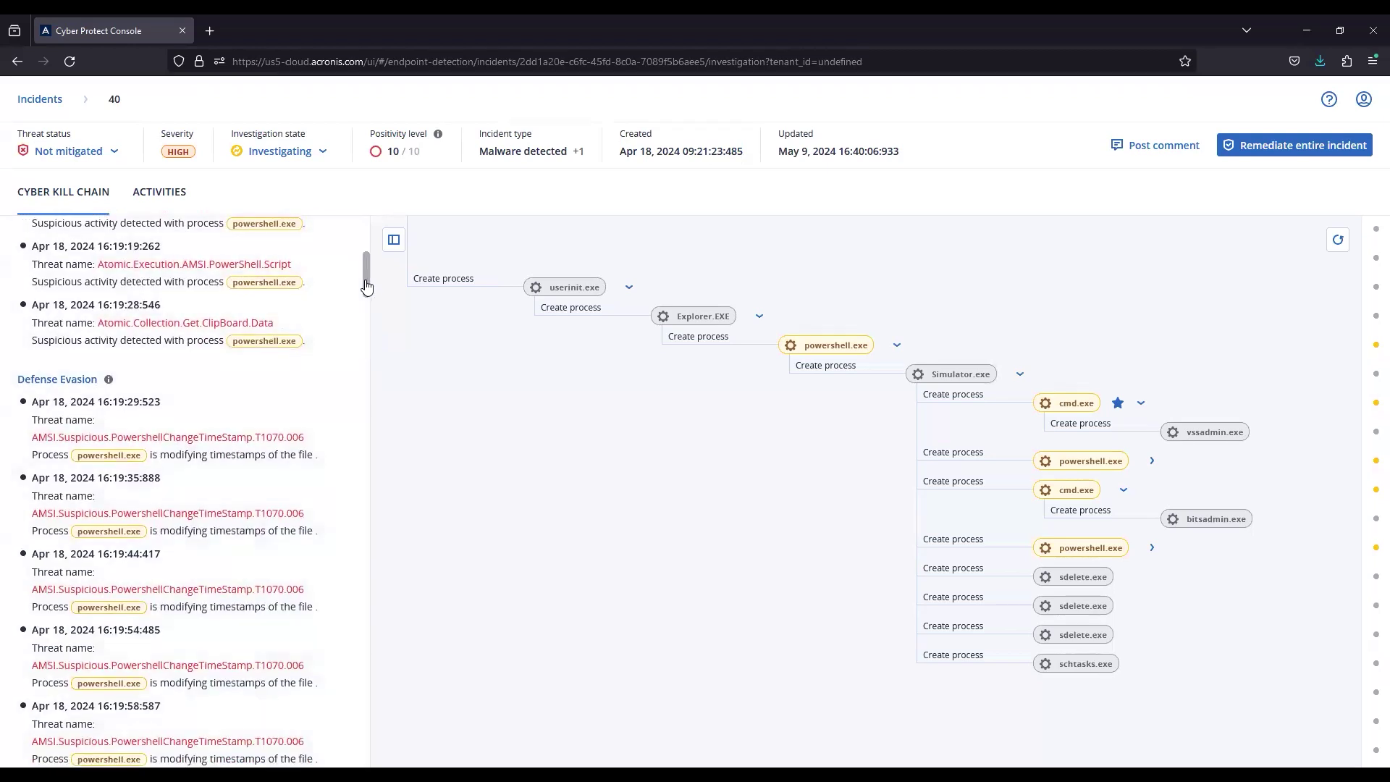
{"action": "left_click_drag", "start_coordinate": [366, 286], "coordinate": [361, 437]}
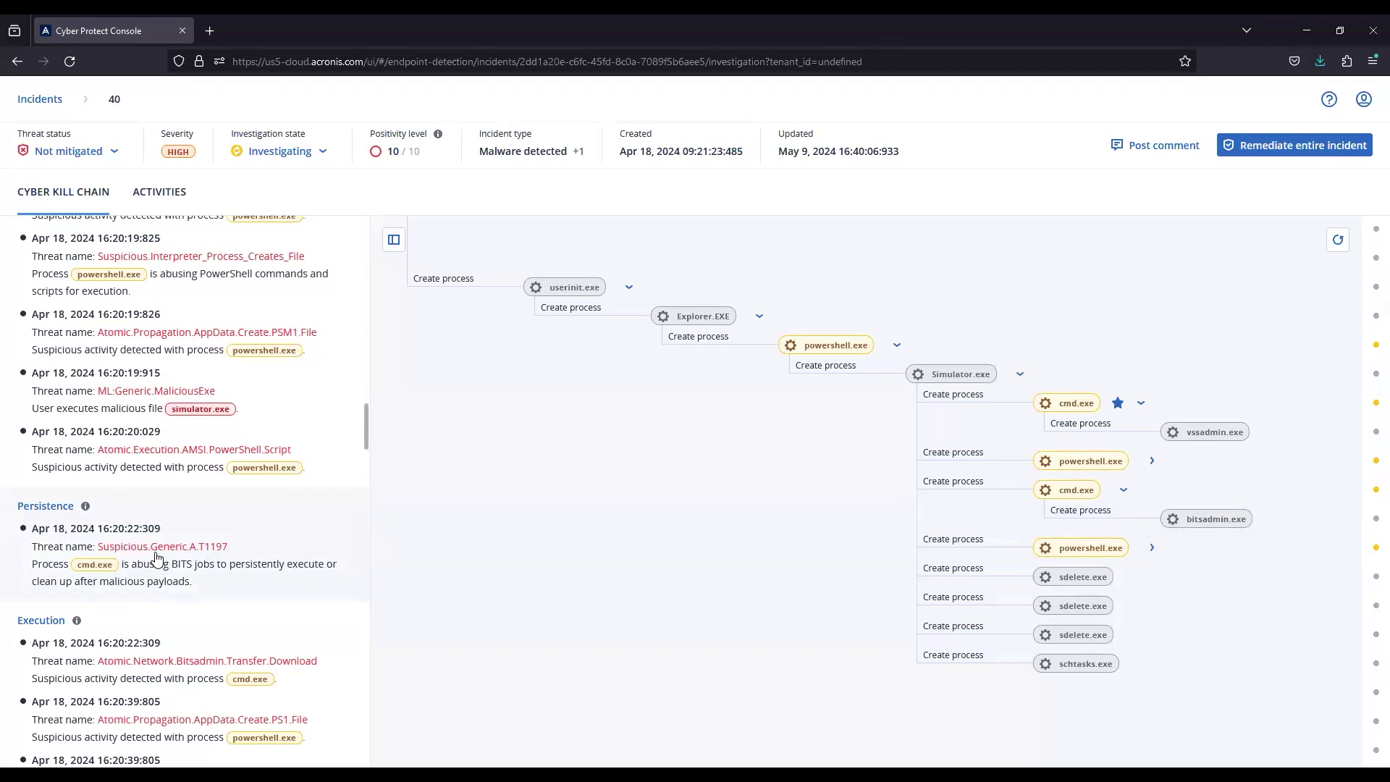
{"action": "left_click", "coordinate": [54, 508]}
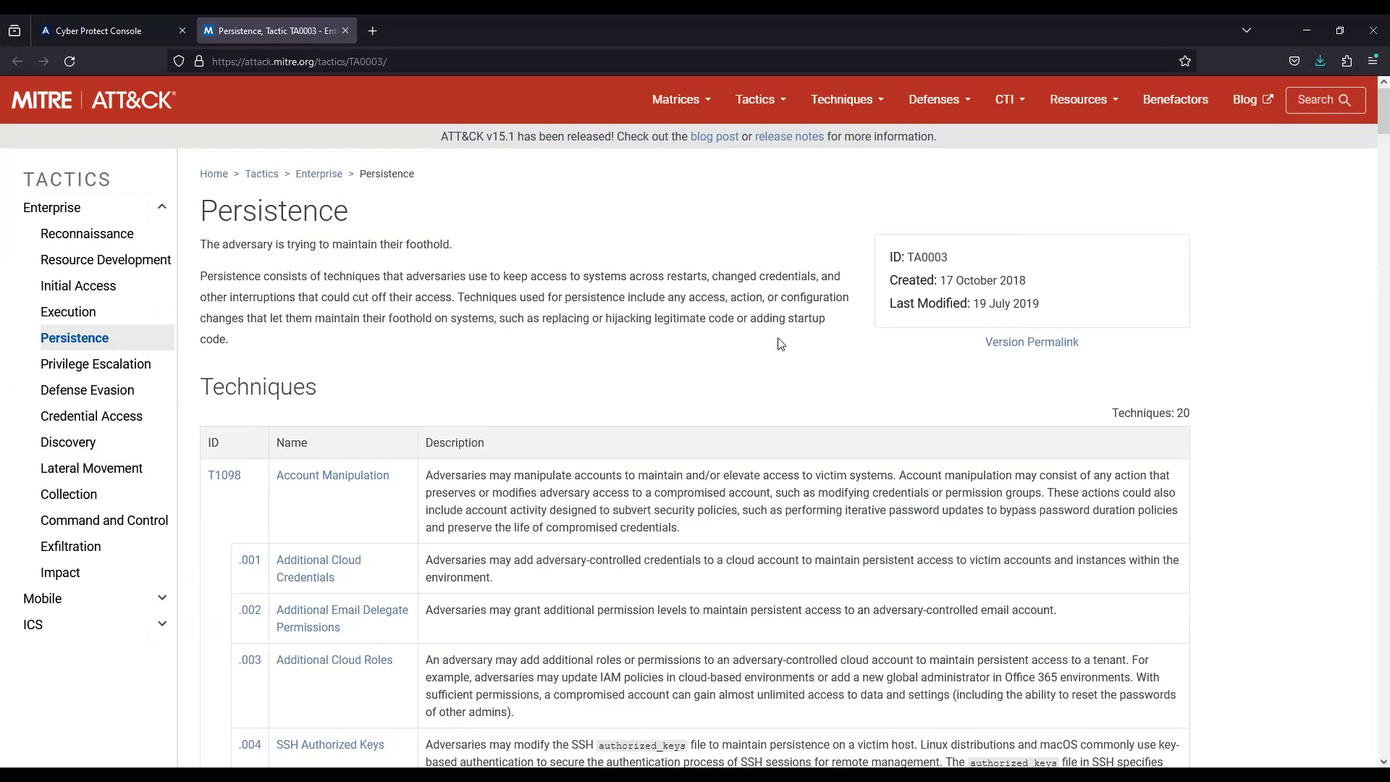
Scroll through the Persistence (TA0003) techniques list, then back to the top of the page
{"action": "scroll", "coordinate": [722, 332], "scroll_direction": "down", "scroll_amount": 5}
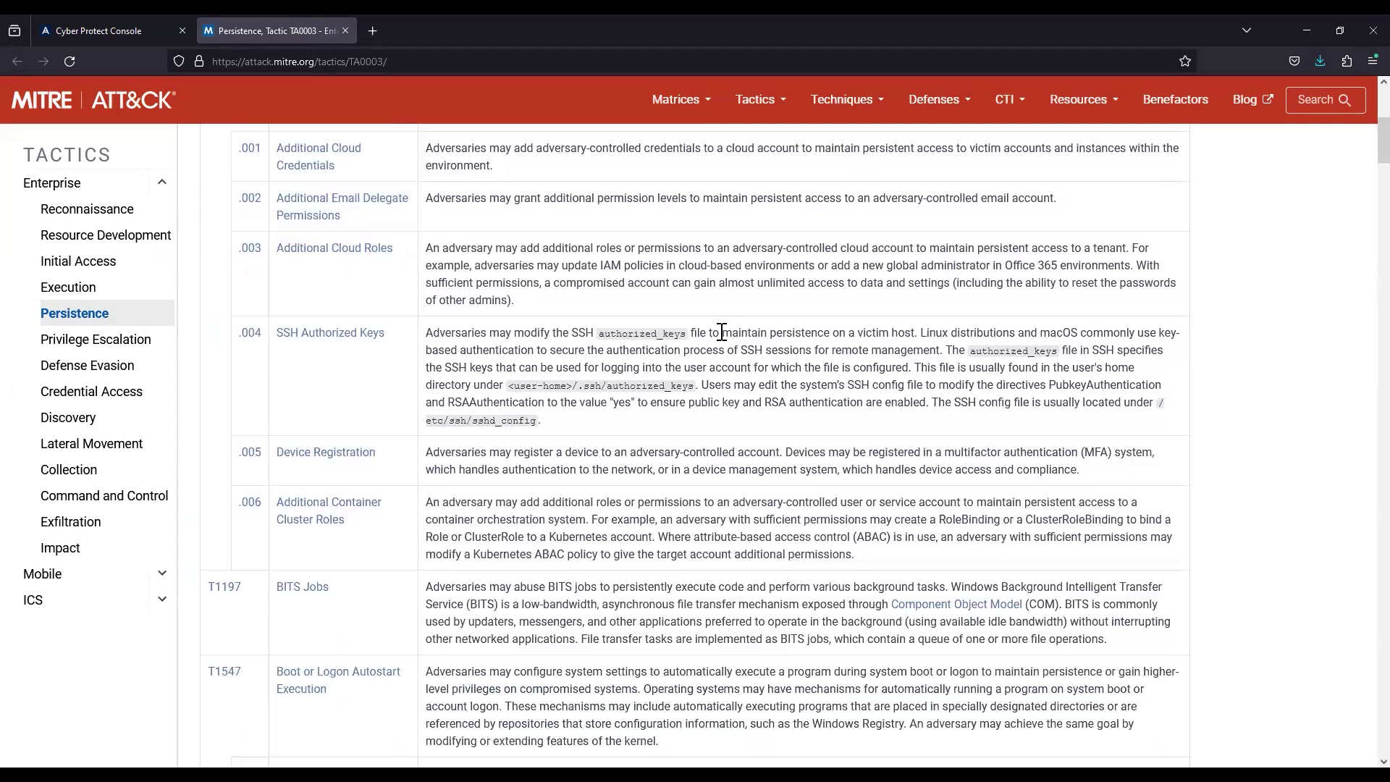
{"action": "scroll", "coordinate": [722, 333], "scroll_direction": "down", "scroll_amount": 1}
{"action": "scroll", "coordinate": [721, 332], "scroll_direction": "up", "scroll_amount": 1}
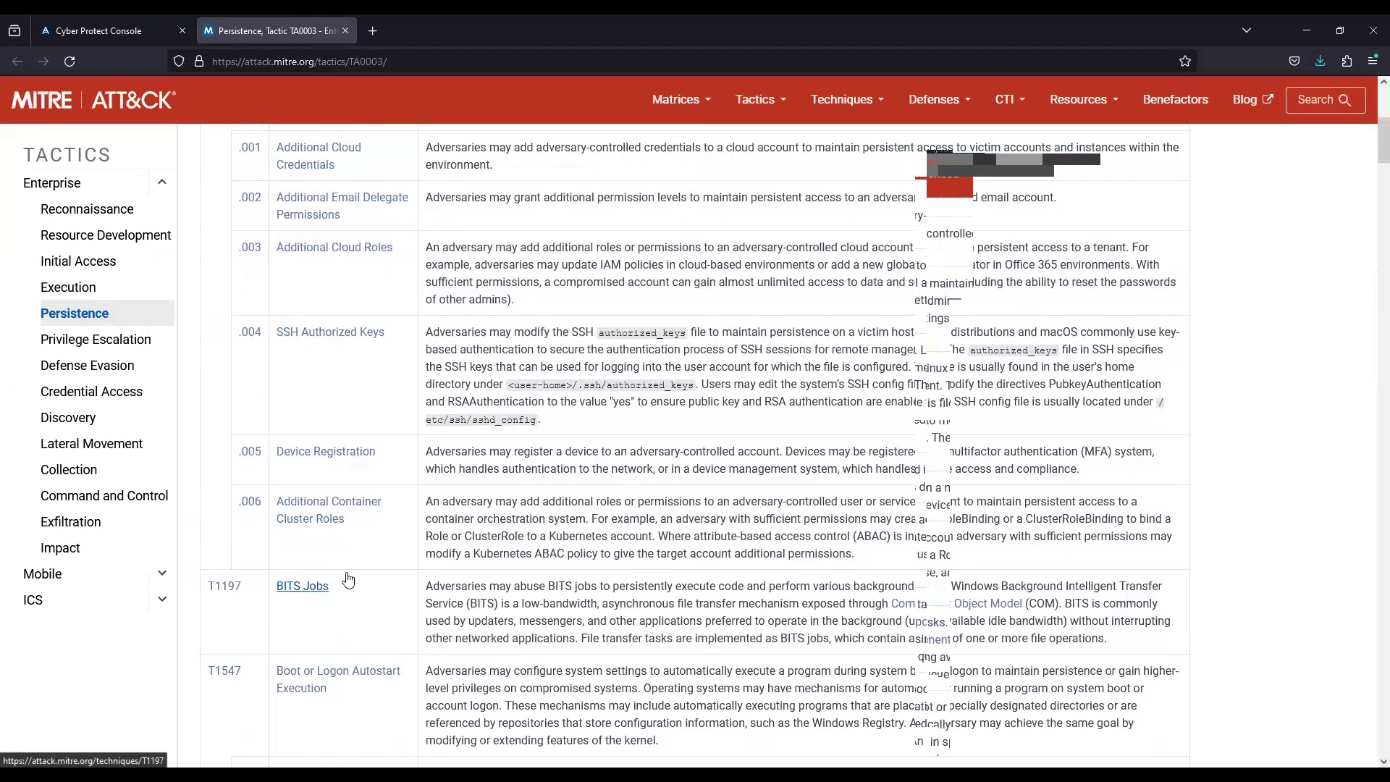
{"action": "scroll", "coordinate": [302, 579], "scroll_direction": "up", "scroll_amount": 5}
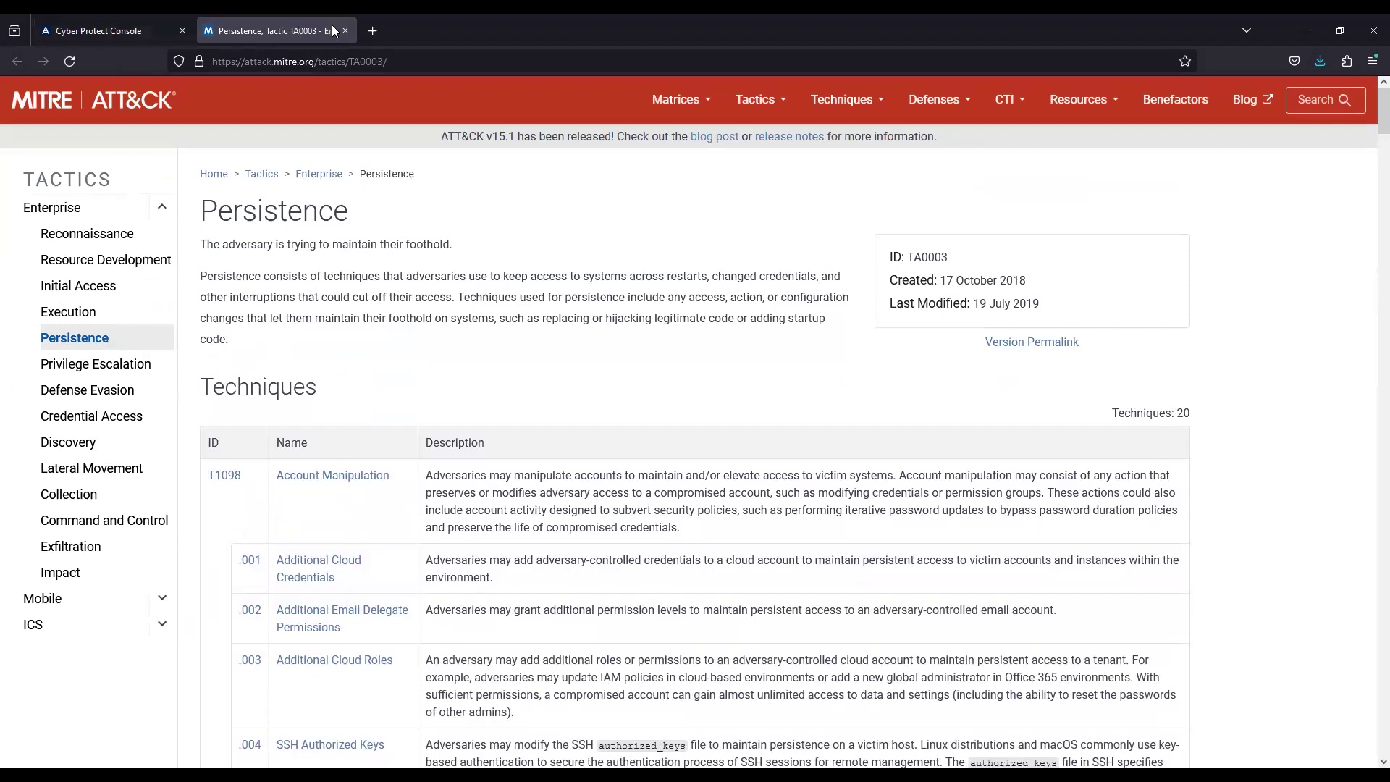
Close the MITRE tab and scroll incident 40's attack stages list back to the top
{"action": "left_click", "coordinate": [346, 31]}
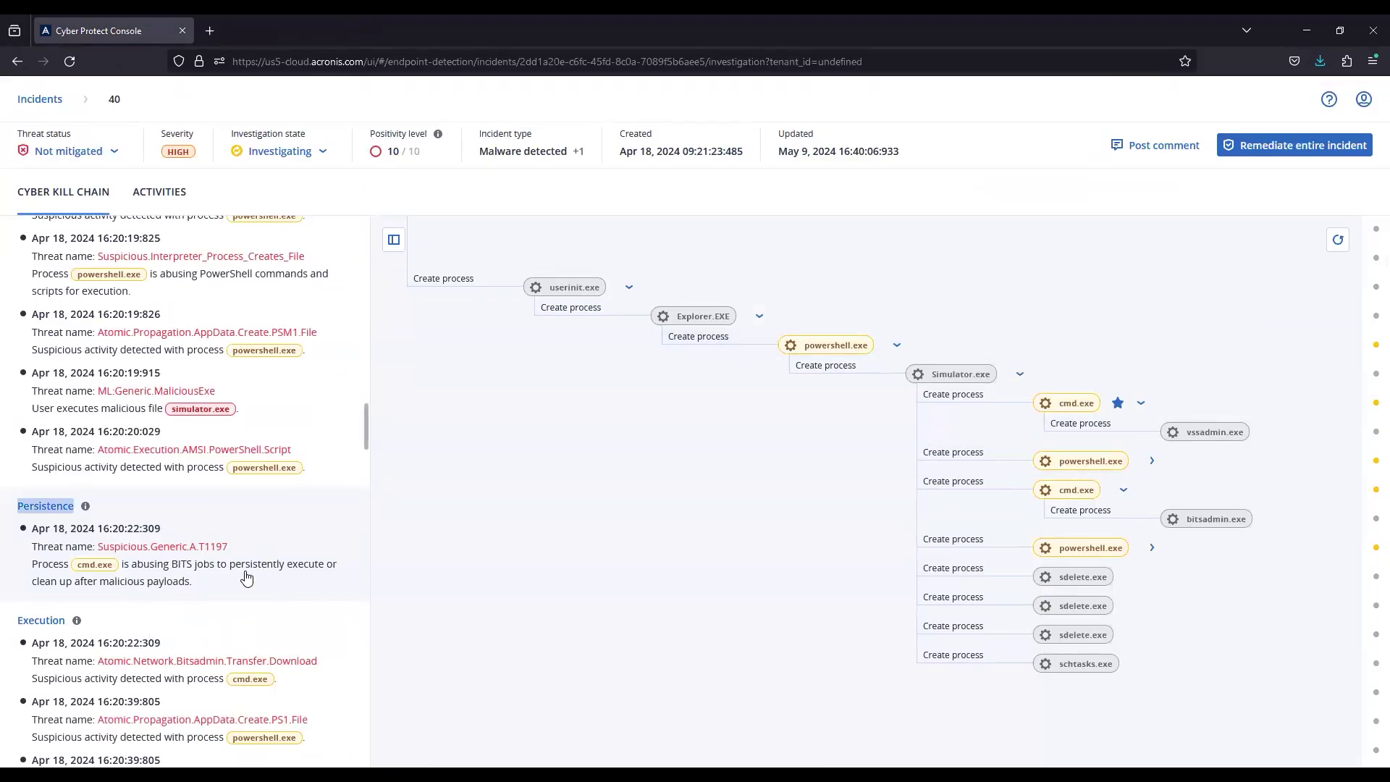
{"action": "left_click_drag", "start_coordinate": [366, 428], "coordinate": [370, 239]}
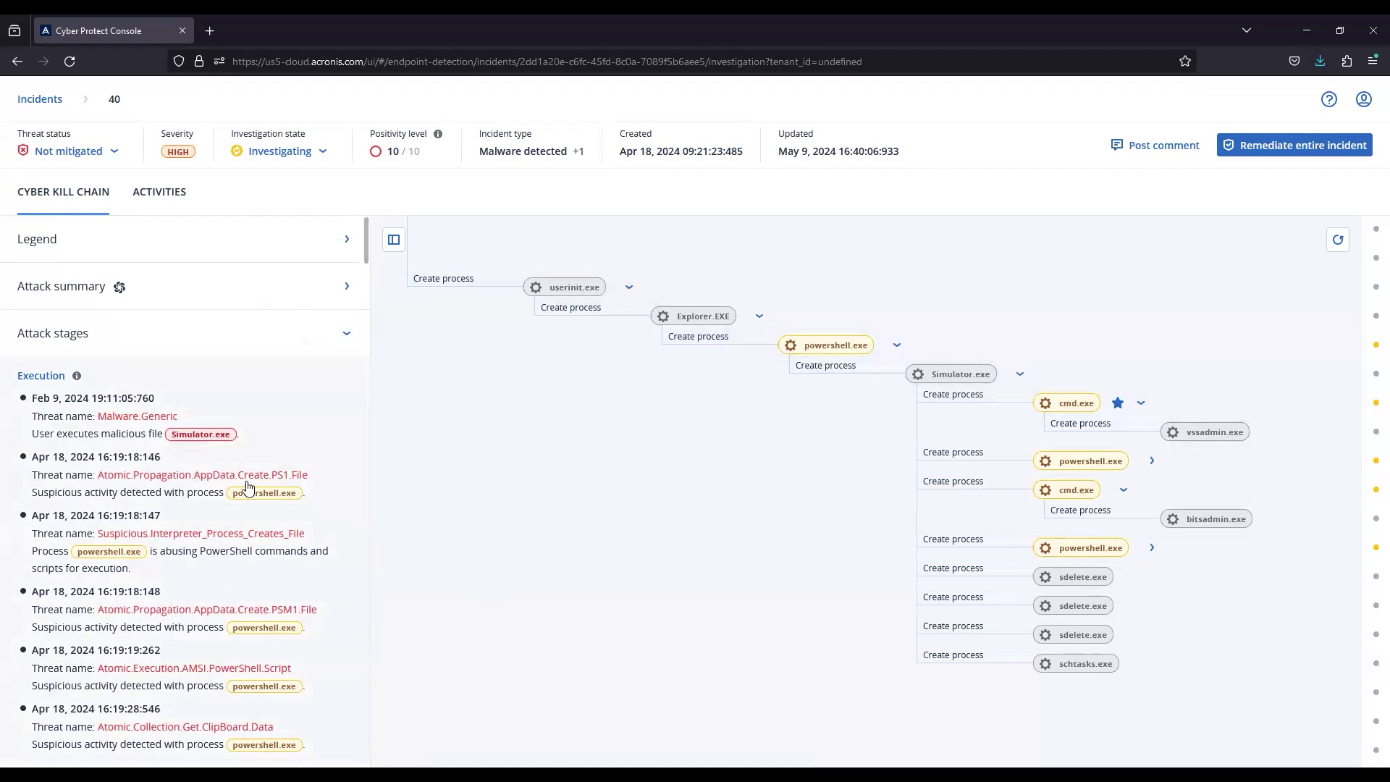
{"action": "scroll", "coordinate": [253, 495], "scroll_direction": "down", "scroll_amount": 2}
{"action": "scroll", "coordinate": [252, 496], "scroll_direction": "up", "scroll_amount": 3}
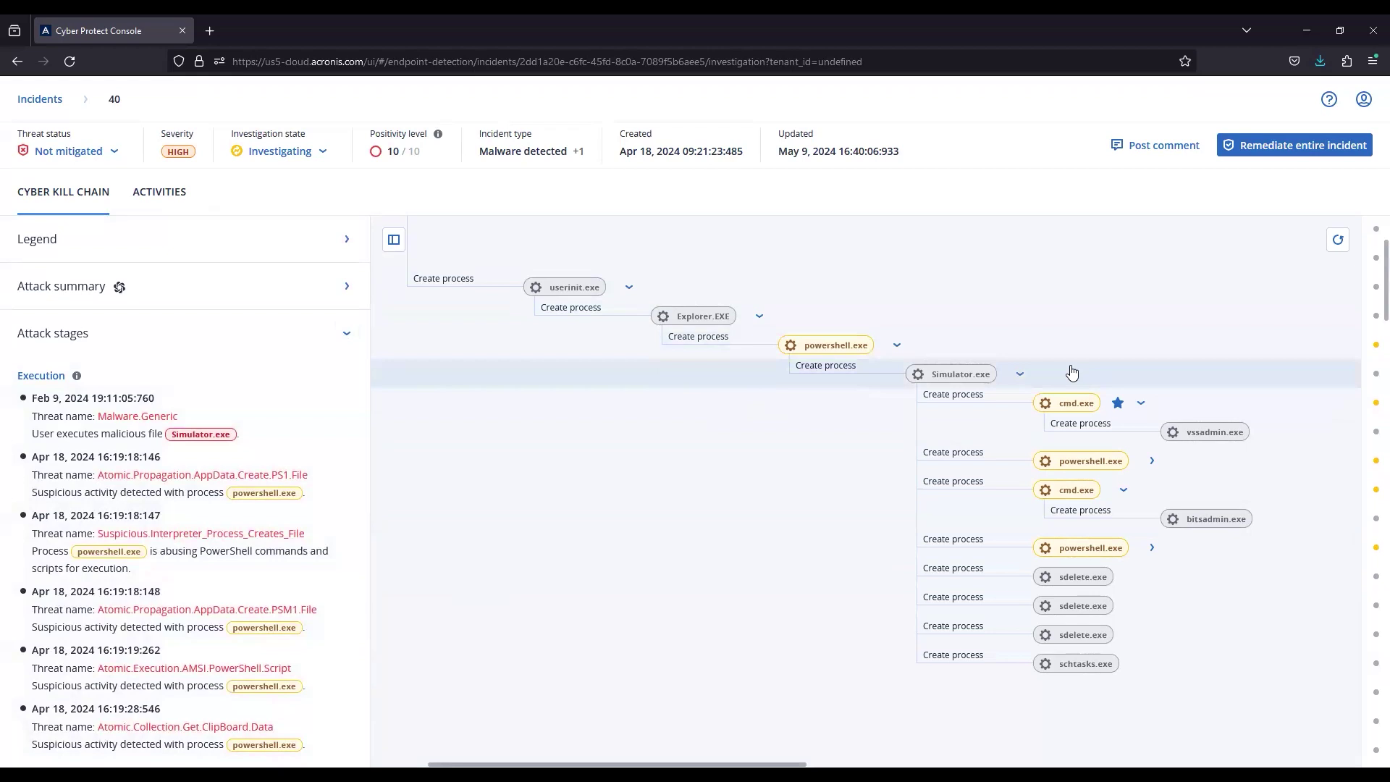
Select the cmd.exe node and review its details, including command line /c vssadmin delete shadows /all /quiet
{"action": "left_click", "coordinate": [1144, 402]}
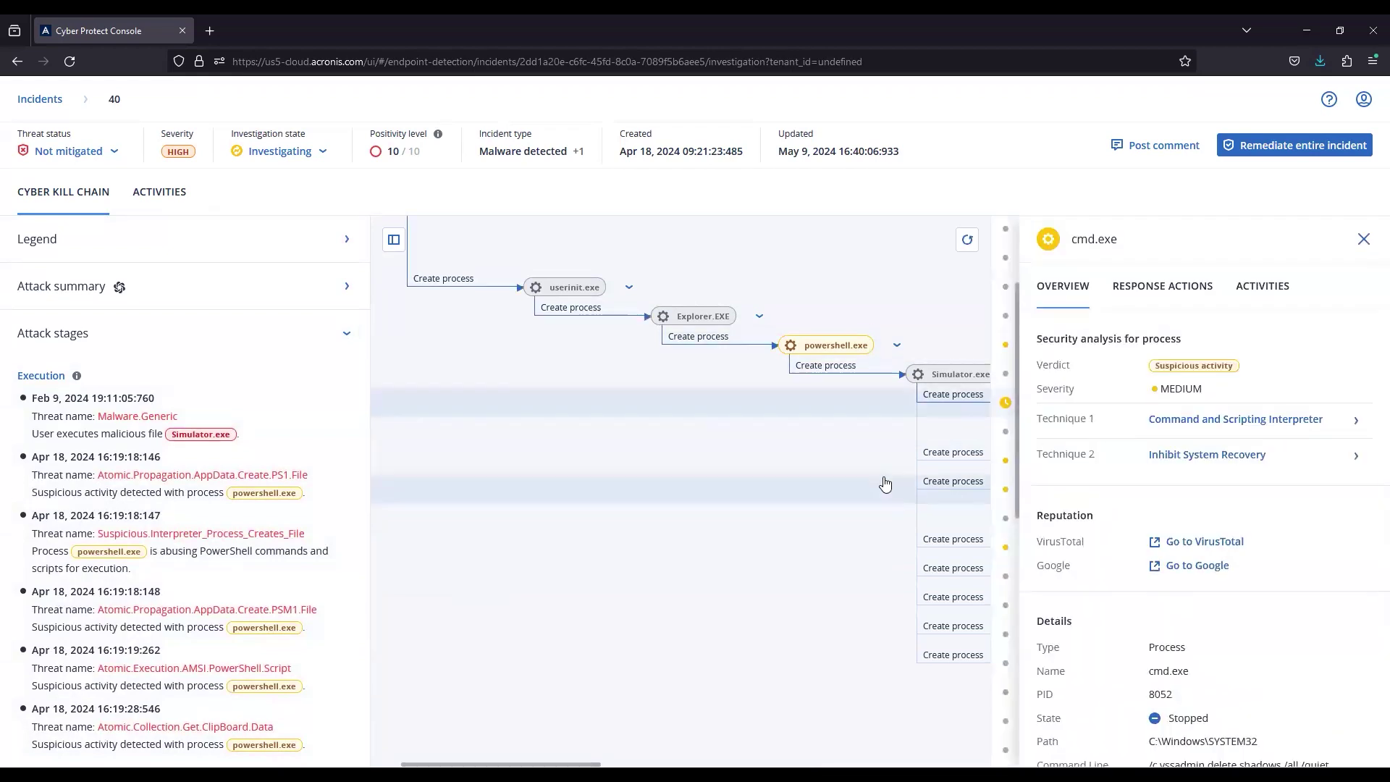
{"action": "left_click_drag", "start_coordinate": [773, 476], "coordinate": [440, 450]}
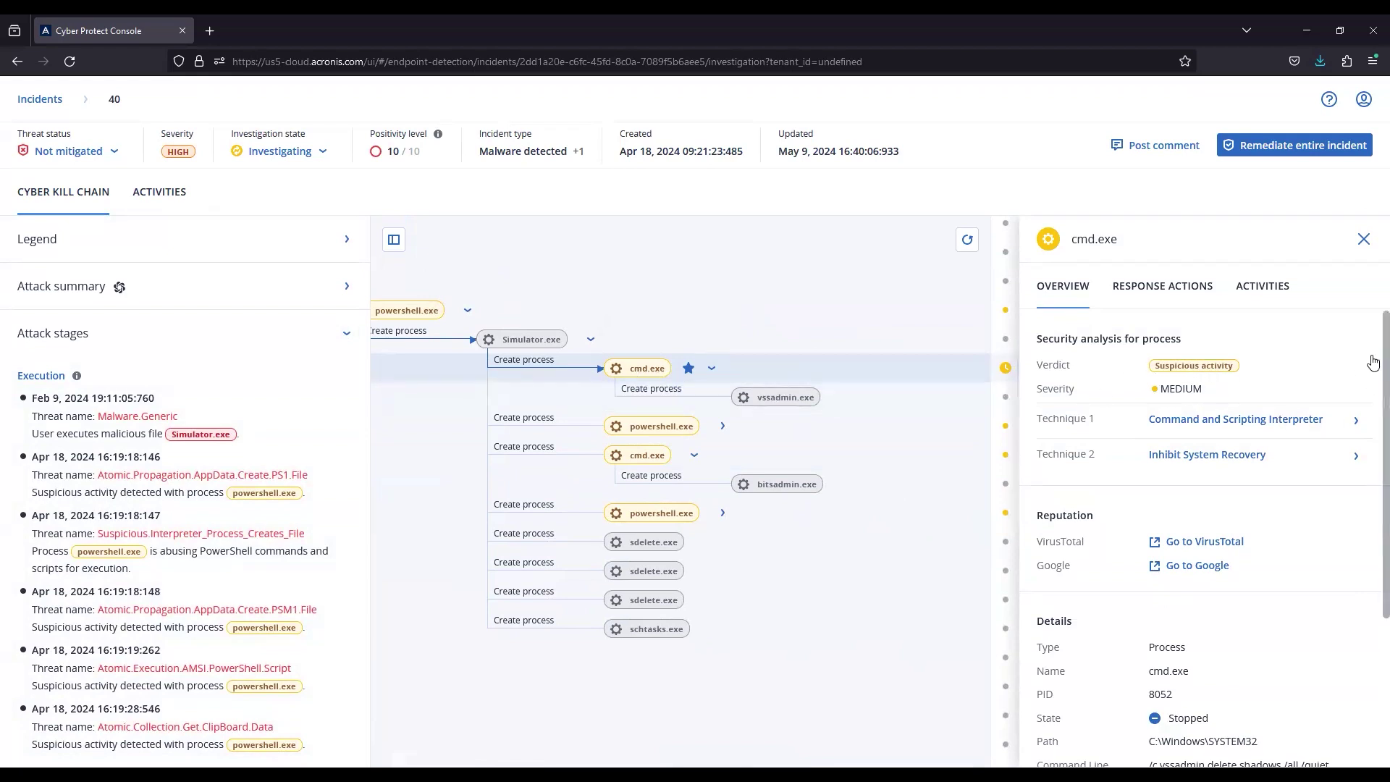
{"action": "scroll", "coordinate": [1372, 369], "scroll_direction": "down", "scroll_amount": 1}
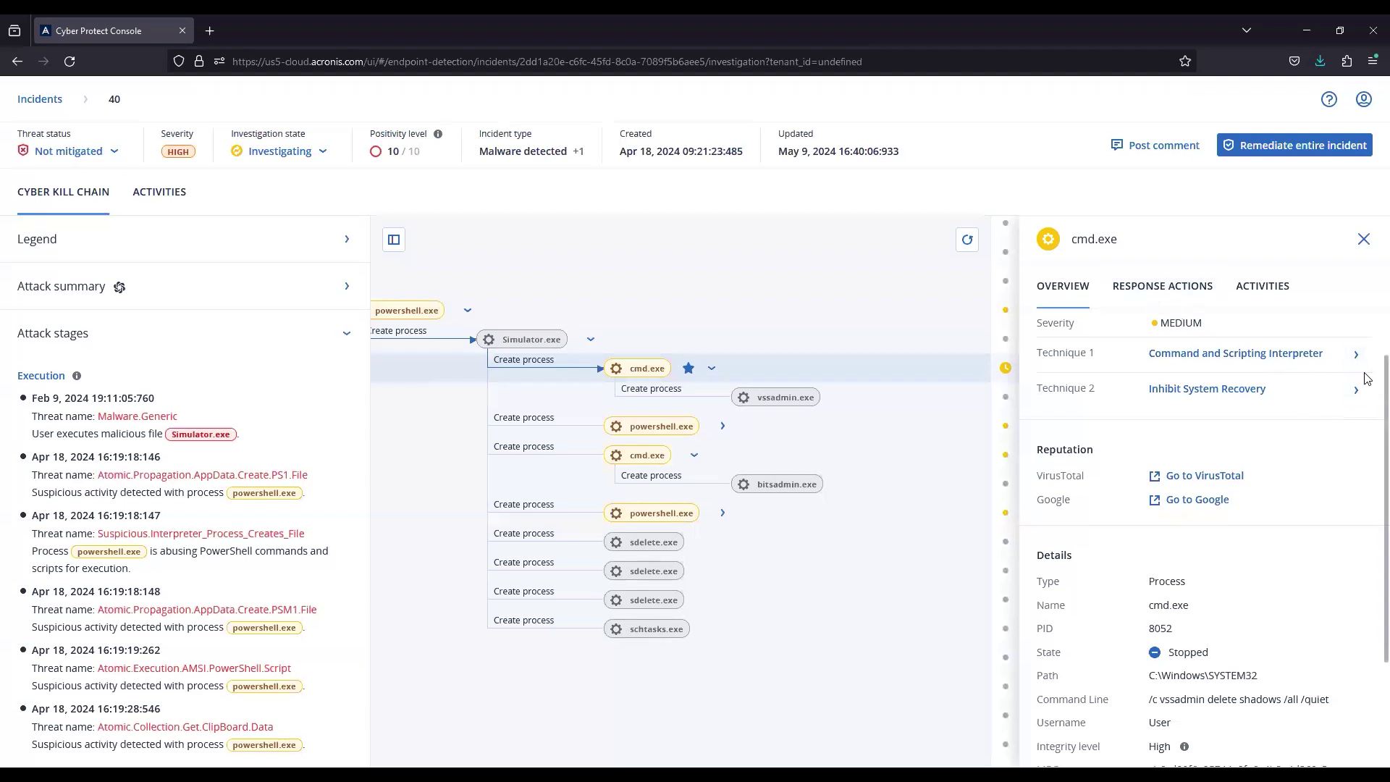
{"action": "scroll", "coordinate": [1368, 384], "scroll_direction": "down", "scroll_amount": 2}
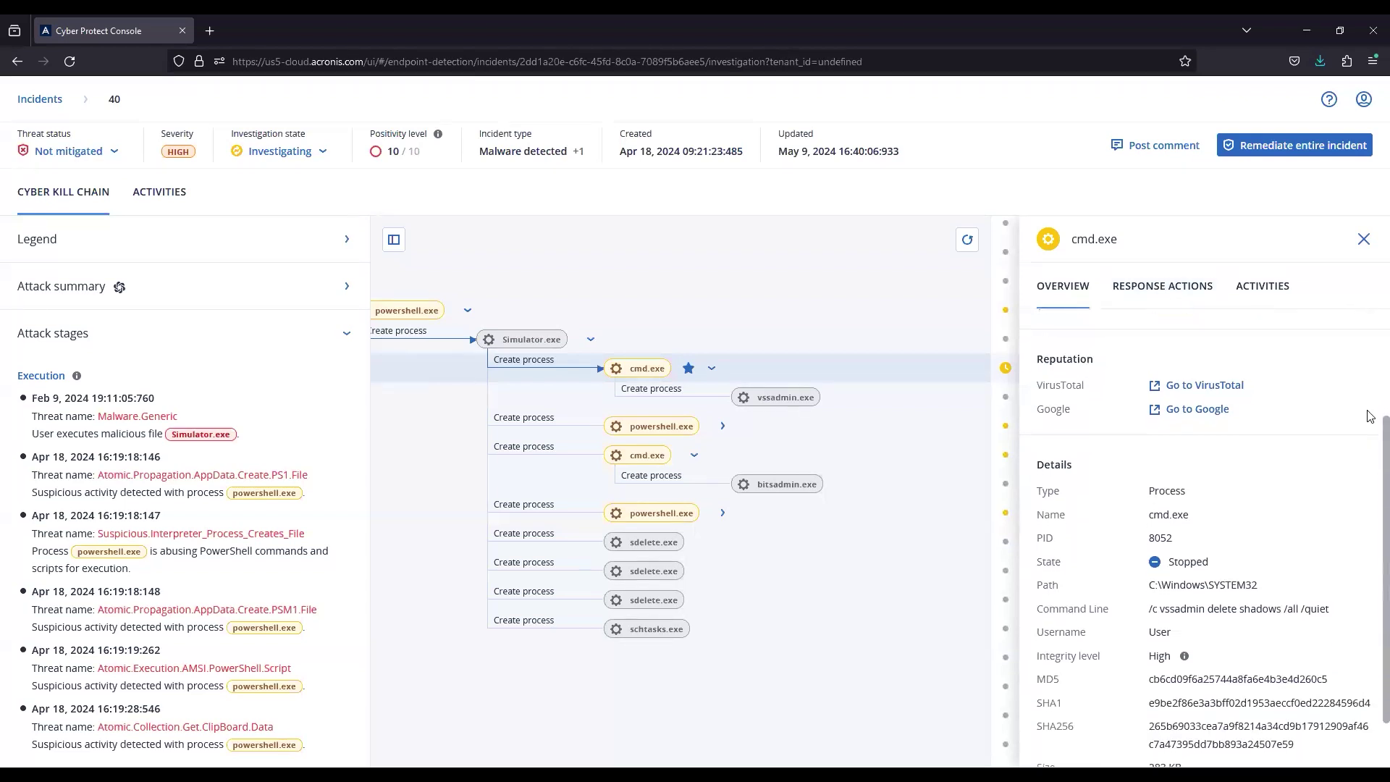
{"action": "scroll", "coordinate": [1367, 449], "scroll_direction": "down", "scroll_amount": 1}
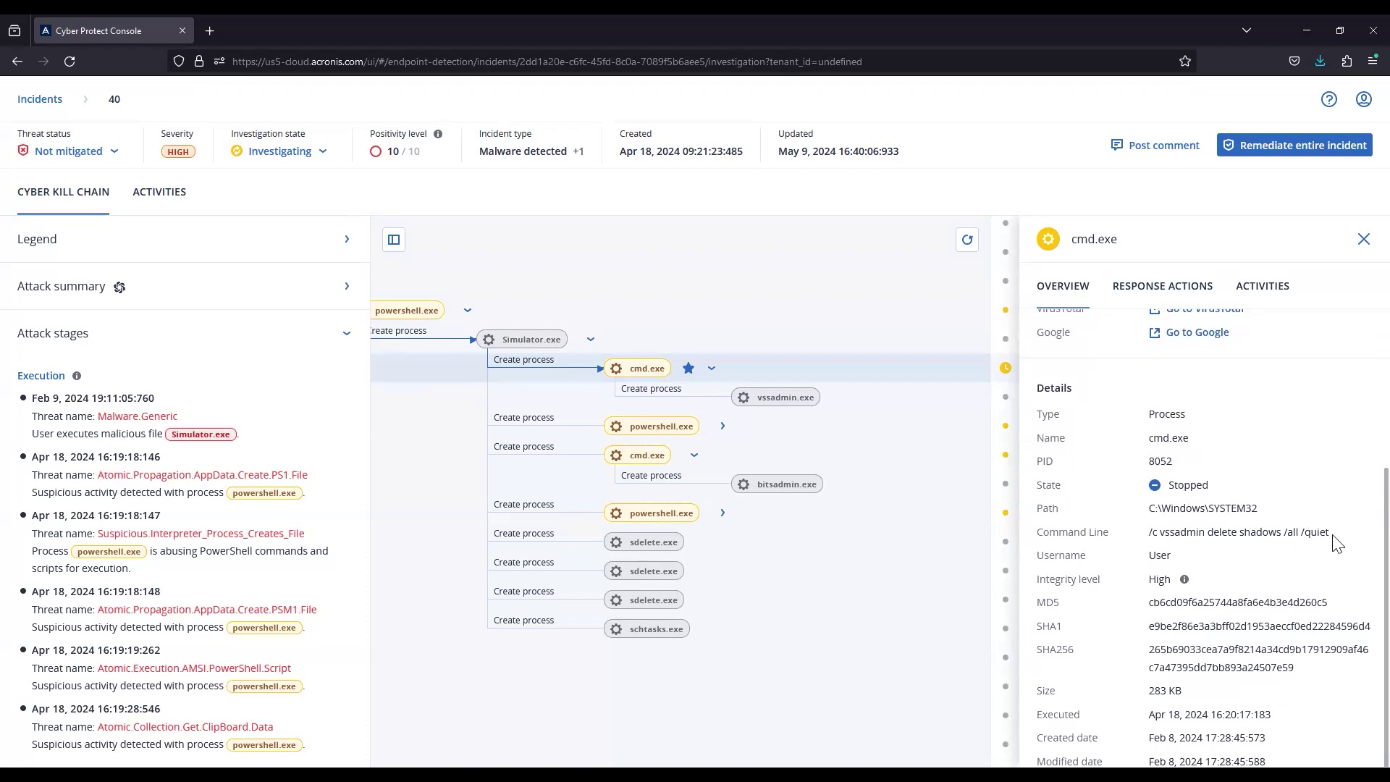
{"action": "scroll", "coordinate": [1373, 510], "scroll_direction": "down", "scroll_amount": 2}
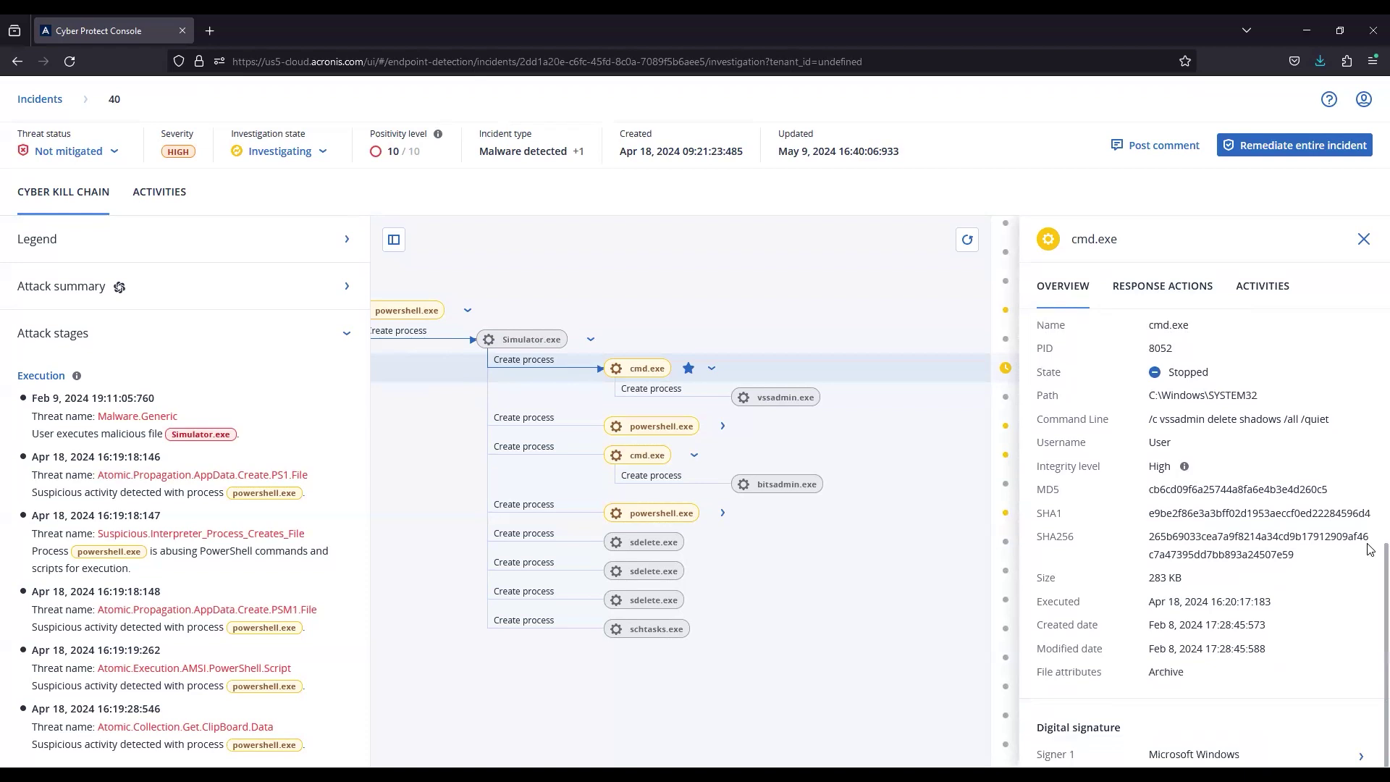
{"action": "scroll", "coordinate": [1361, 514], "scroll_direction": "up", "scroll_amount": 1}
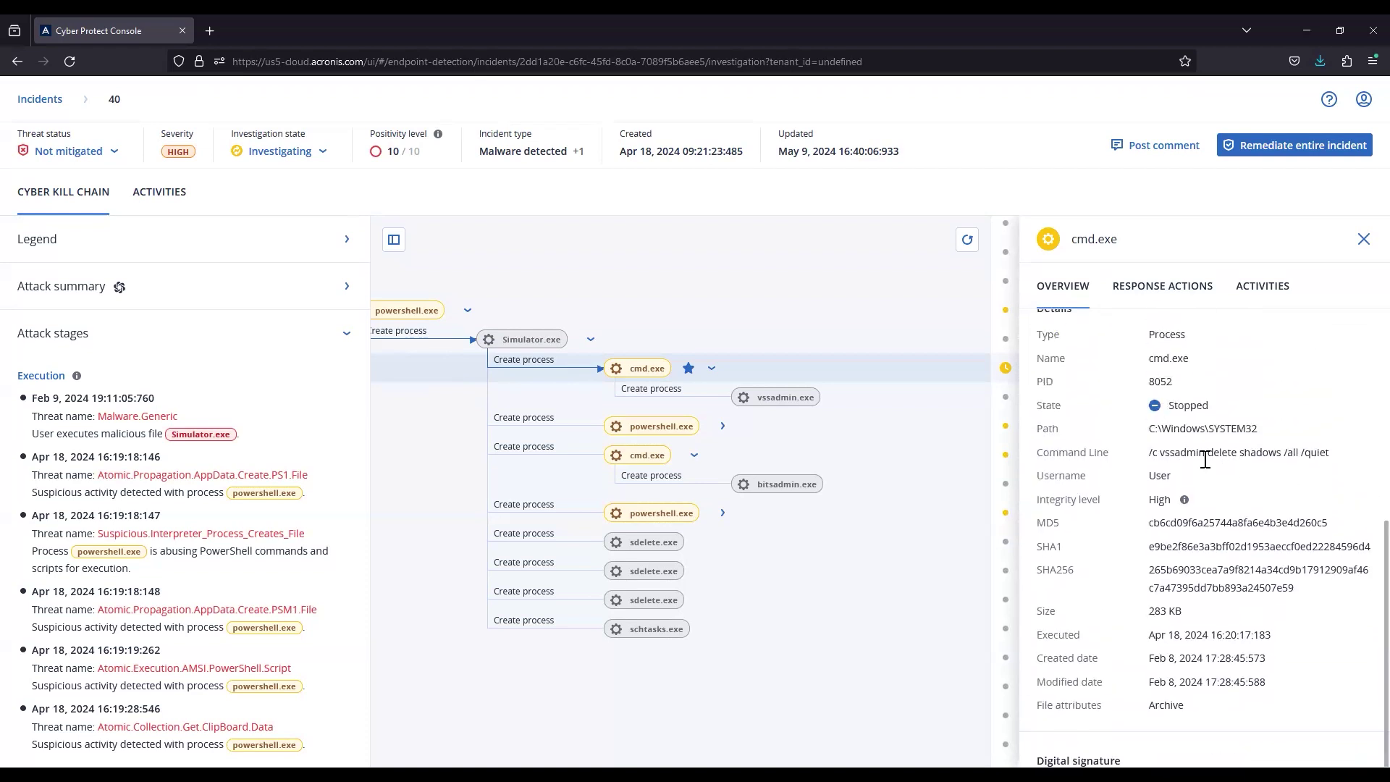
{"action": "scroll", "coordinate": [1223, 556], "scroll_direction": "down", "scroll_amount": 2}
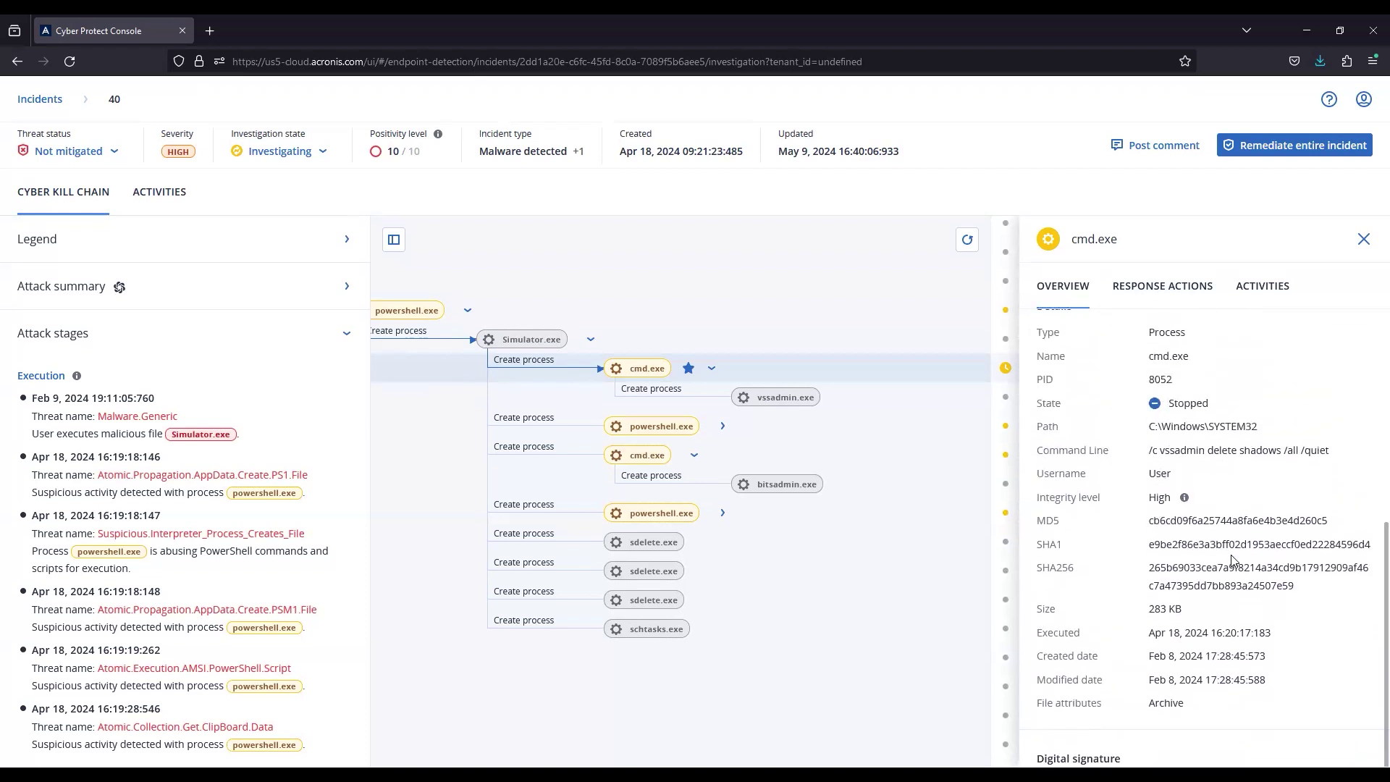
{"action": "scroll", "coordinate": [1233, 559], "scroll_direction": "up", "scroll_amount": 3}
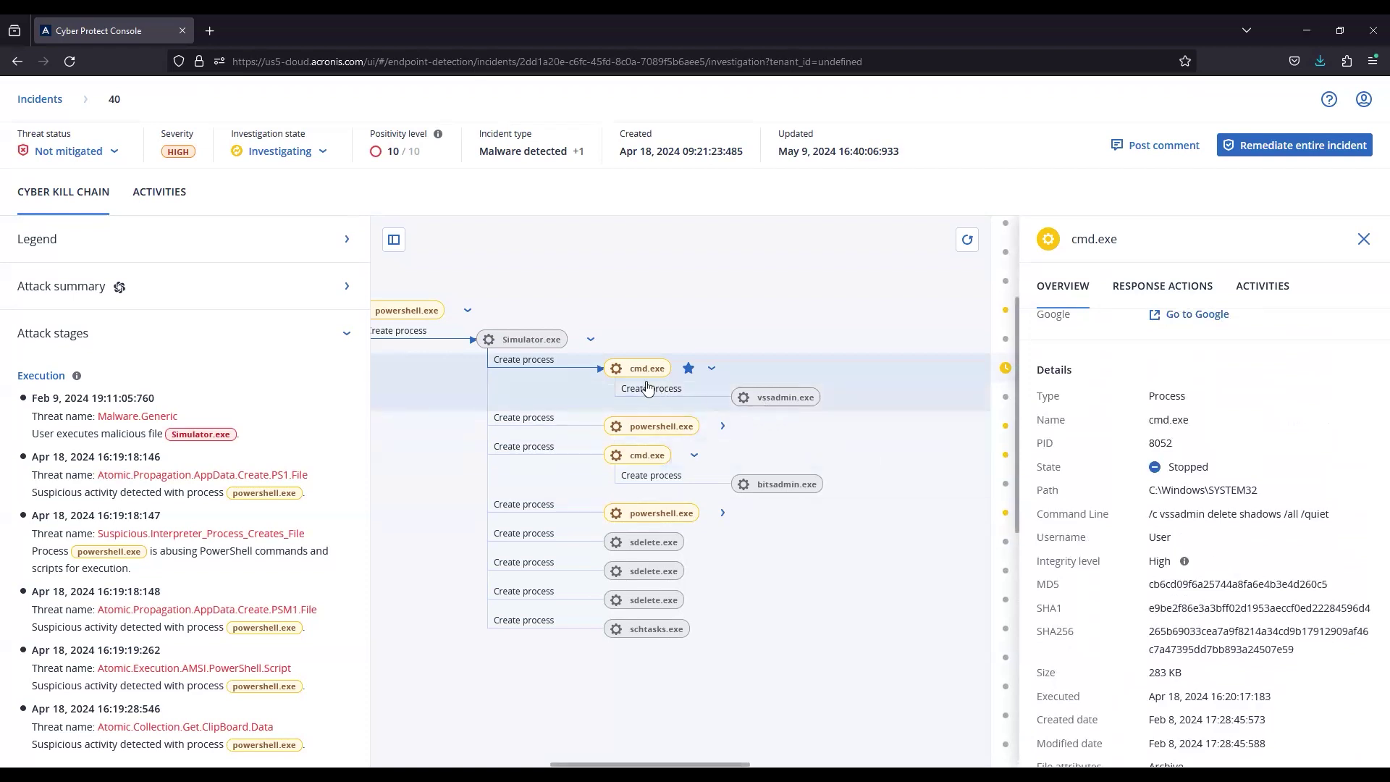
Select the vssadmin.exe node and review its PID 7236, command line and Microsoft Windows signature
{"action": "left_click", "coordinate": [771, 398]}
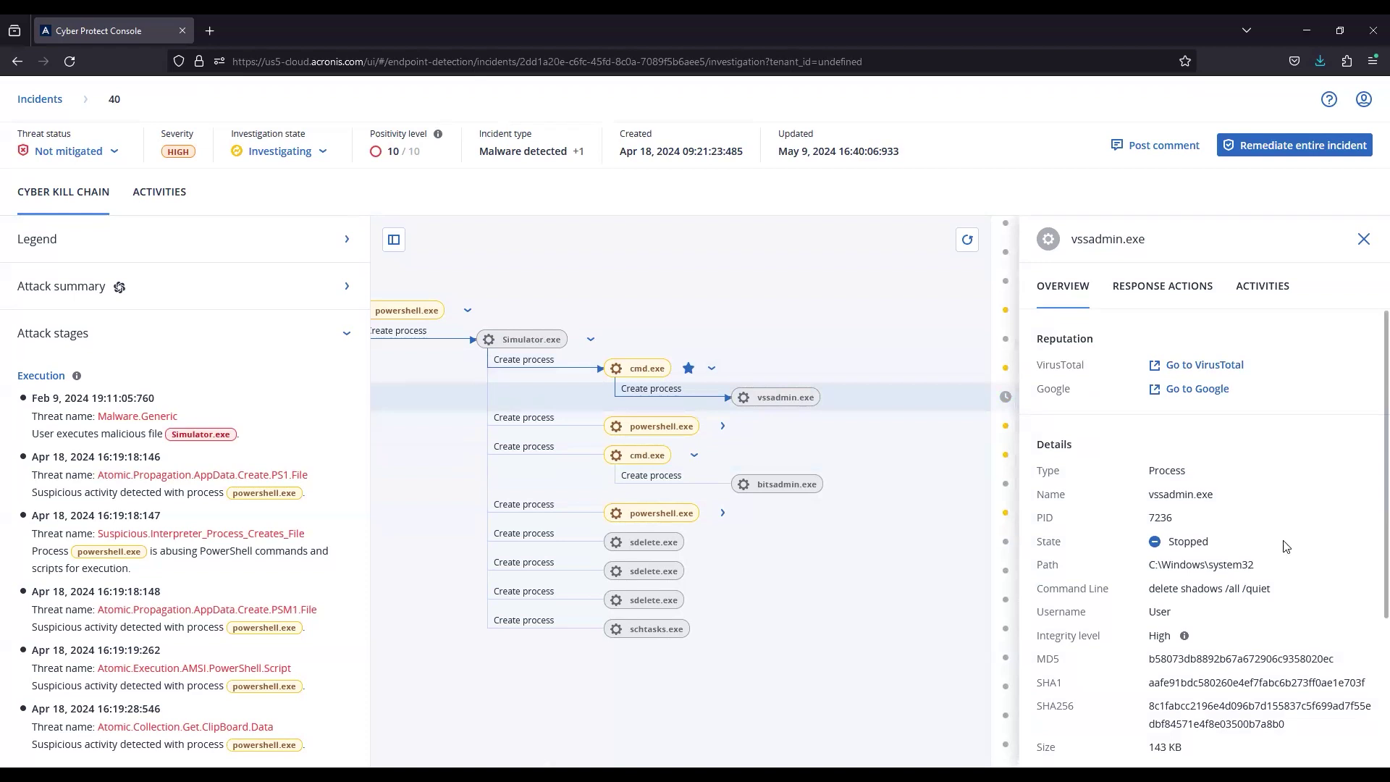
{"action": "scroll", "coordinate": [1281, 536], "scroll_direction": "down", "scroll_amount": 3}
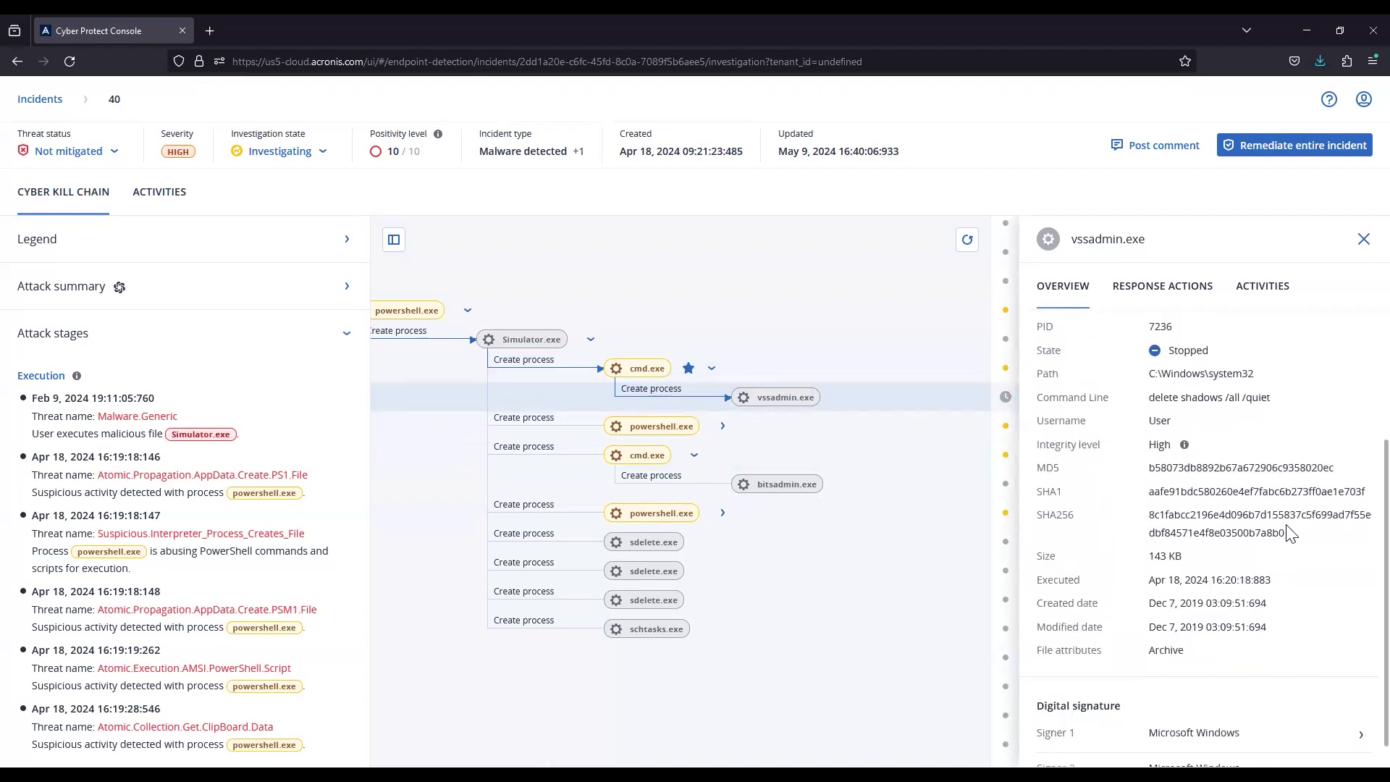
{"action": "scroll", "coordinate": [1241, 519], "scroll_direction": "down", "scroll_amount": 1}
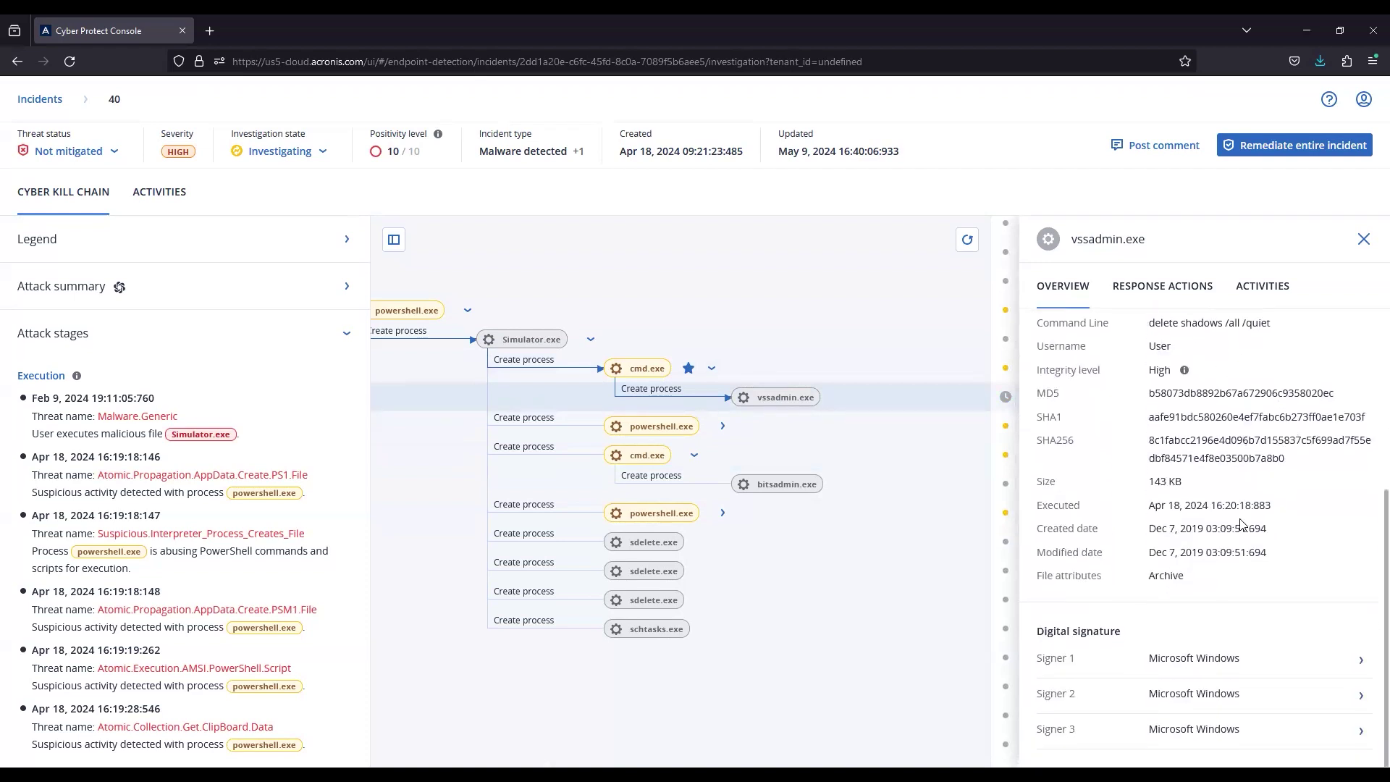
{"action": "scroll", "coordinate": [1242, 522], "scroll_direction": "up", "scroll_amount": 1}
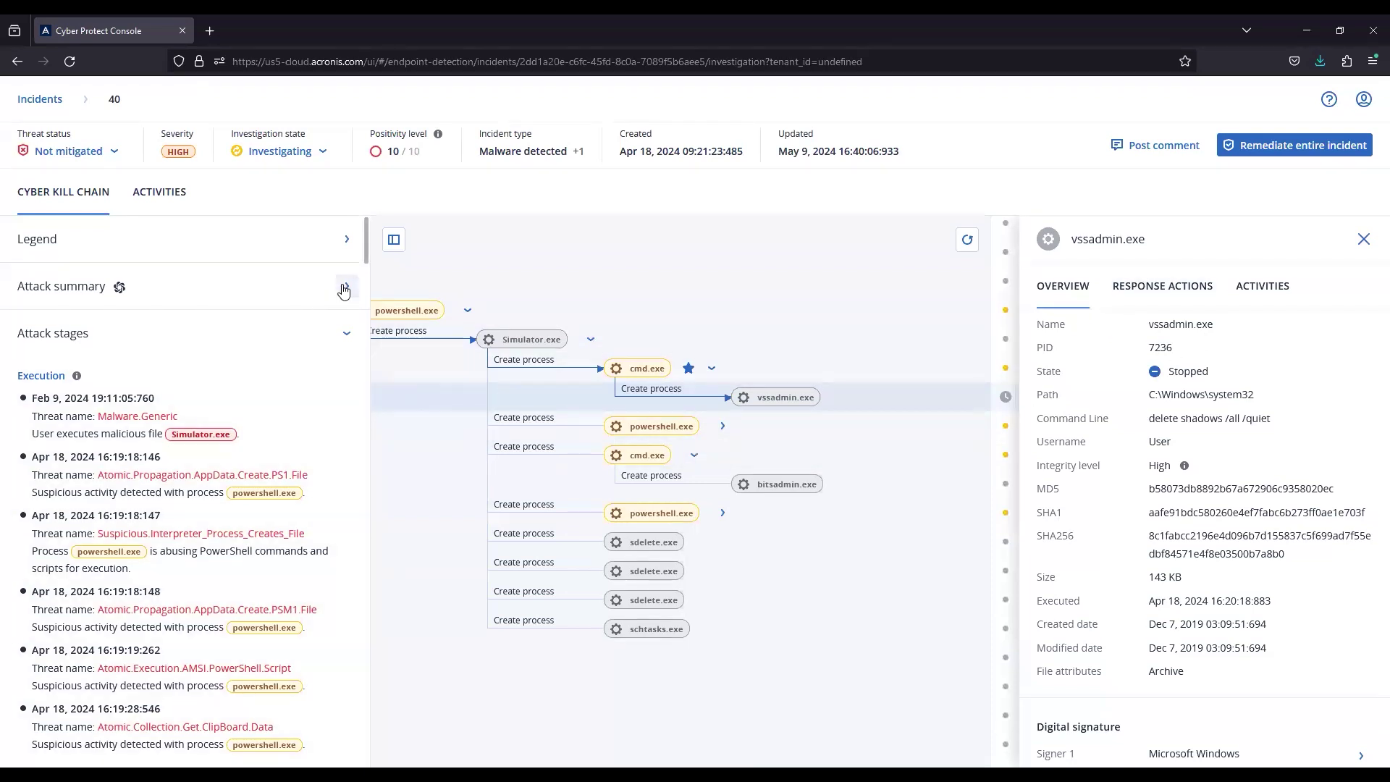
Re-show Malicious threat nodes and inspect a Simulator.exe file's overview and response actions
{"action": "left_click", "coordinate": [346, 248]}
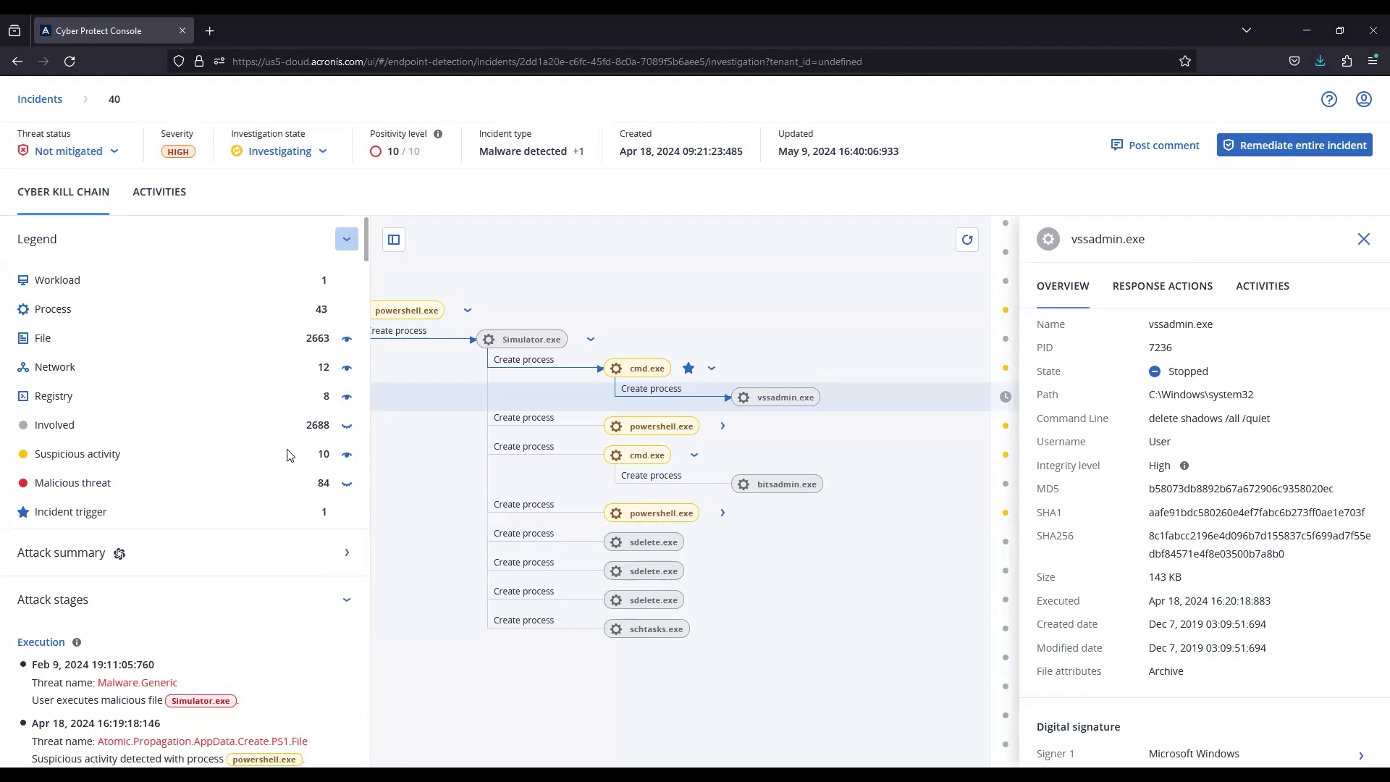
{"action": "left_click", "coordinate": [347, 484]}
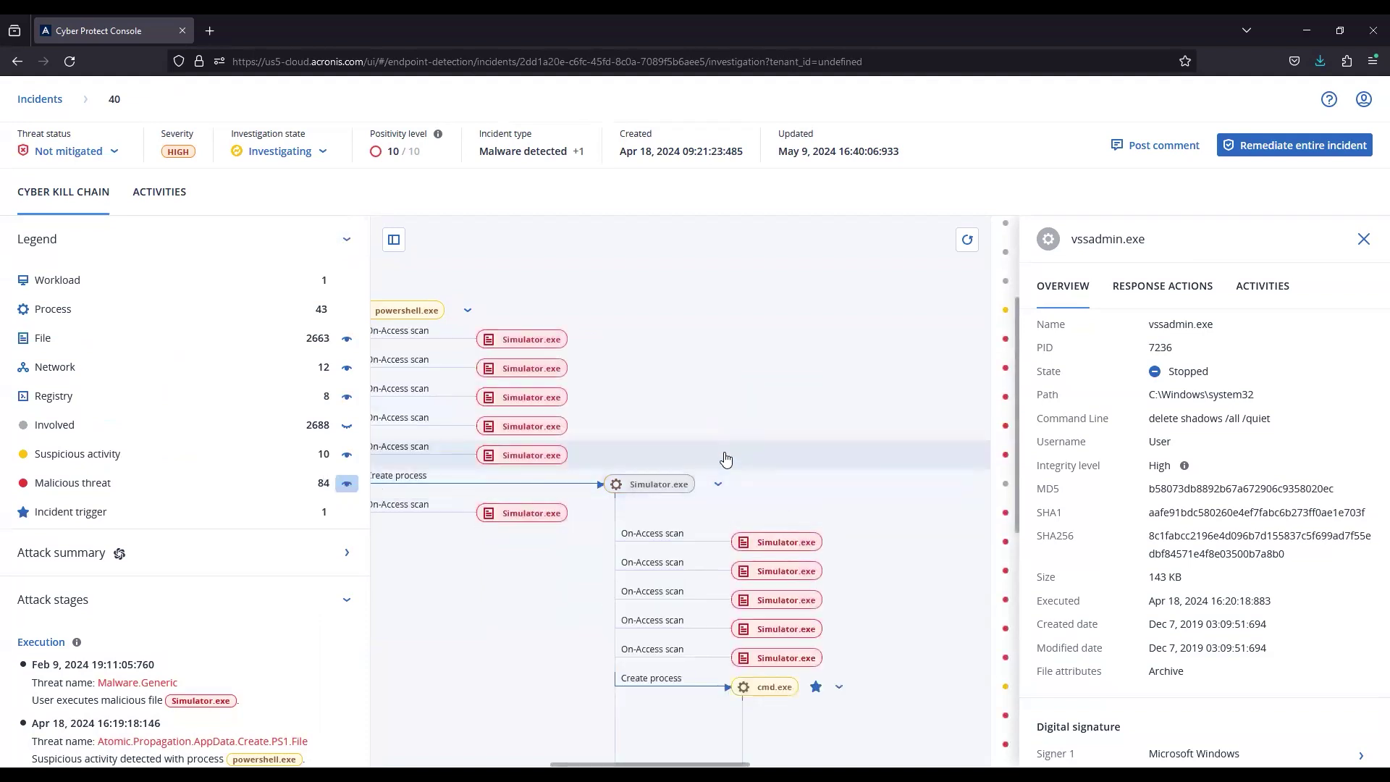
{"action": "left_click", "coordinate": [726, 458]}
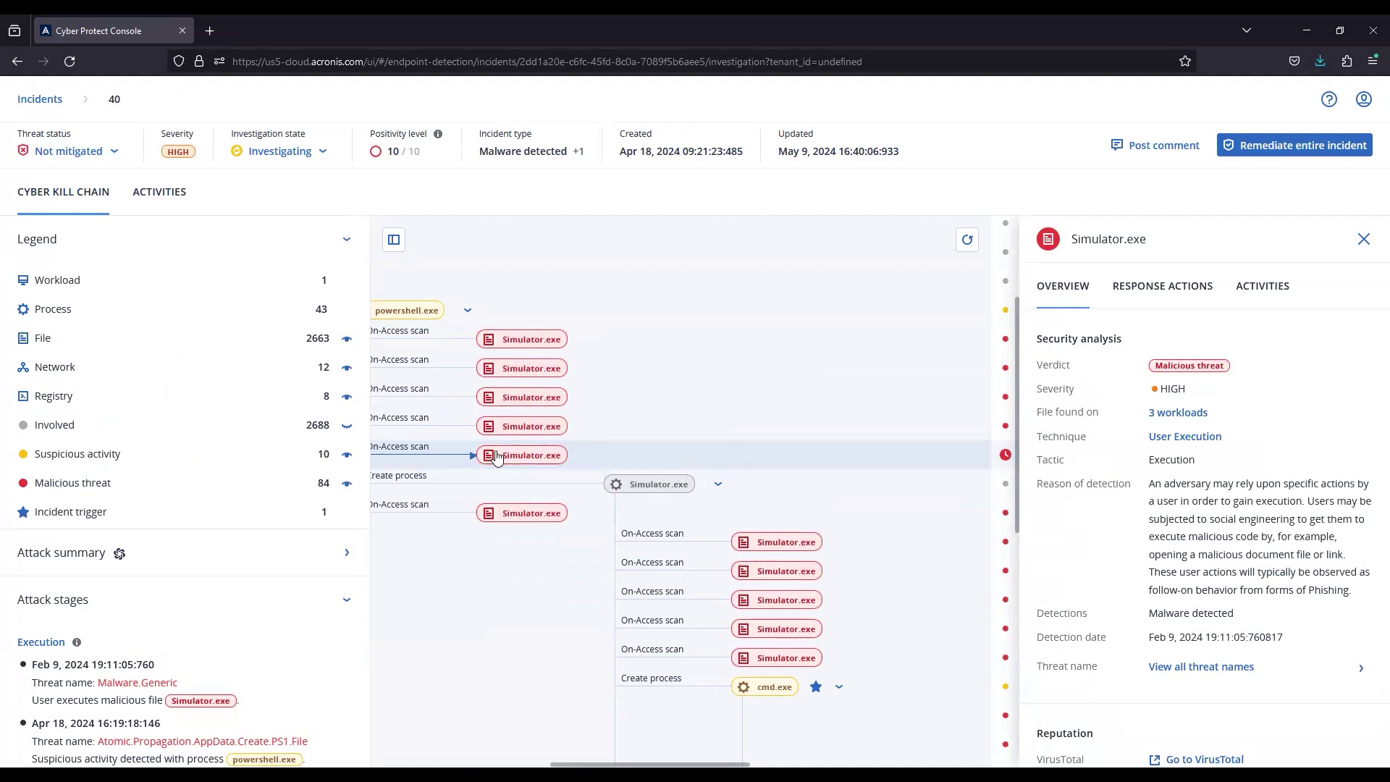
{"action": "left_click", "coordinate": [1174, 293]}
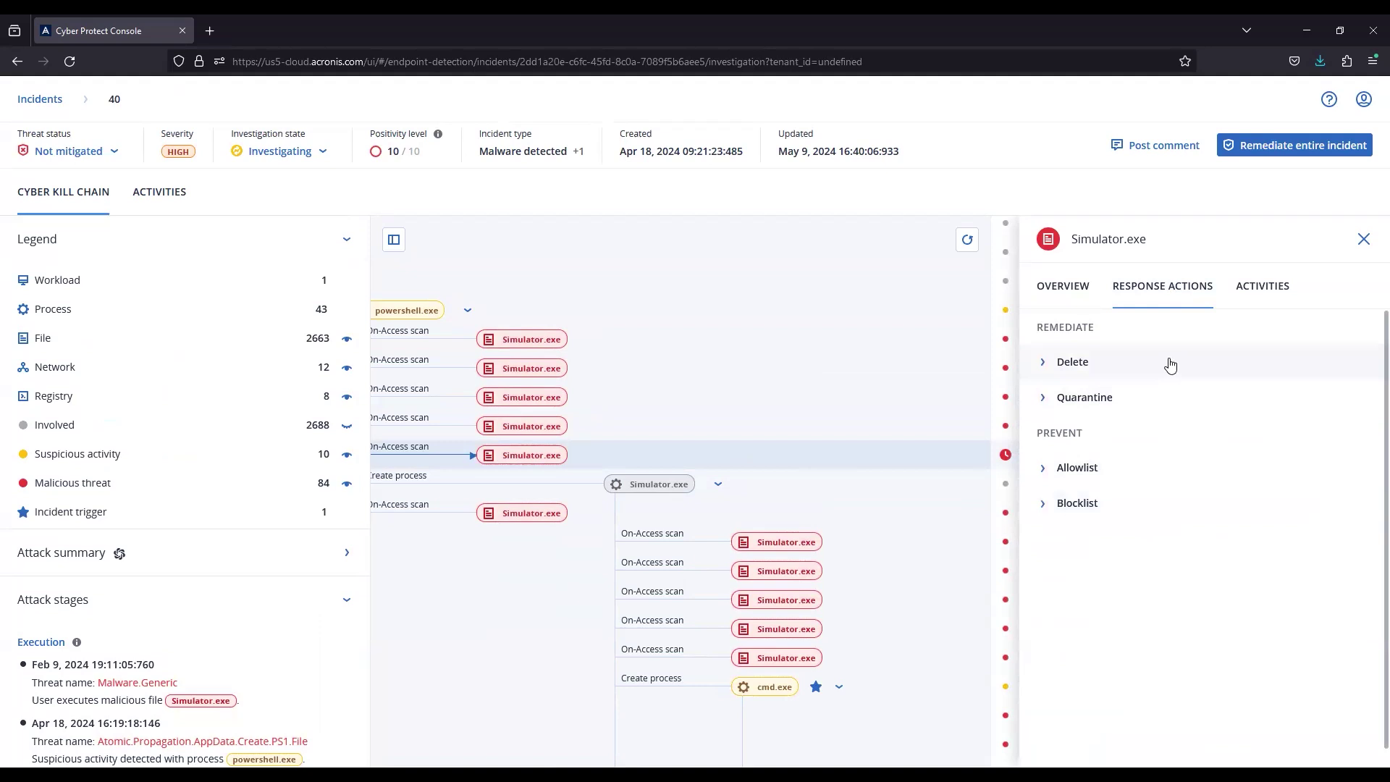
{"action": "left_click", "coordinate": [1062, 289]}
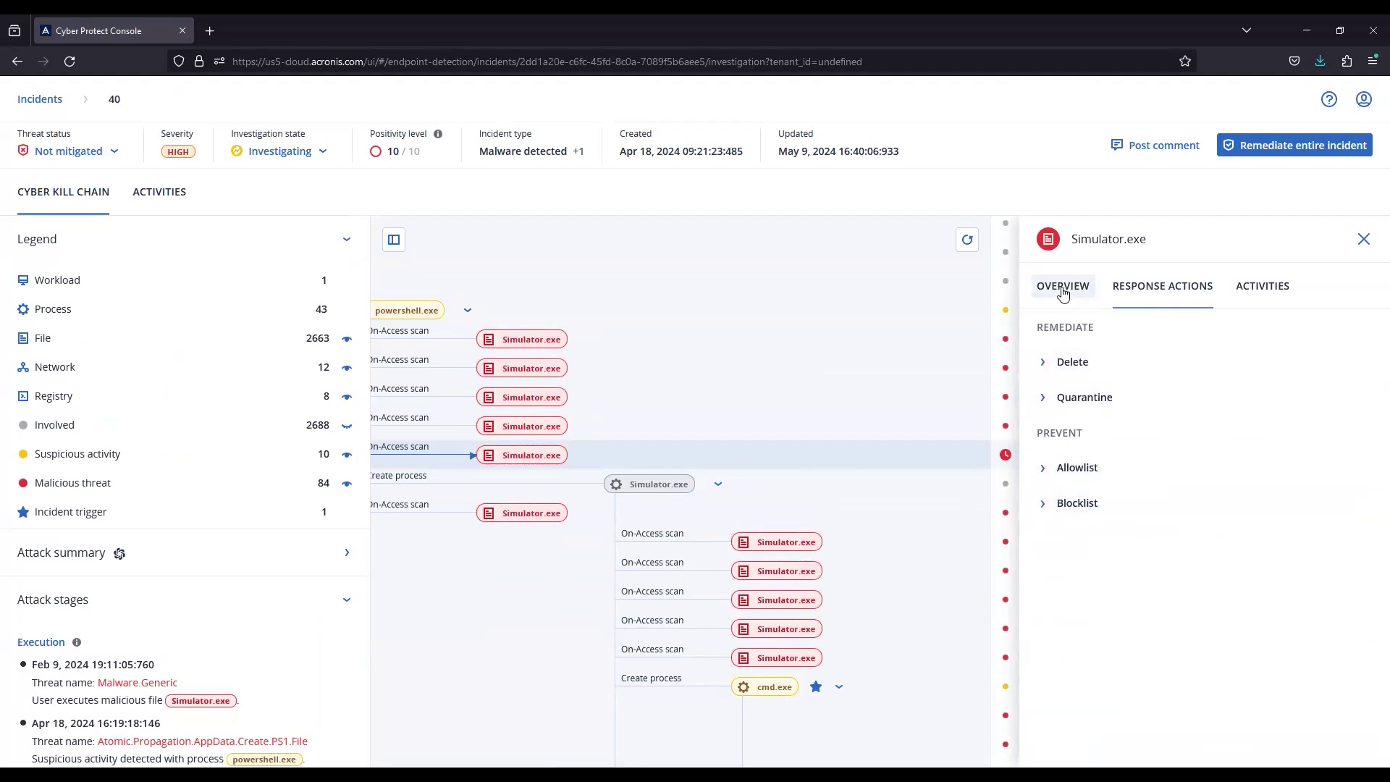
Expand the powershell.exe node to list its child activity, including bitsadmin.exe downloading winPEAS.bat
{"action": "scroll", "coordinate": [710, 230], "scroll_direction": "down", "scroll_amount": 4}
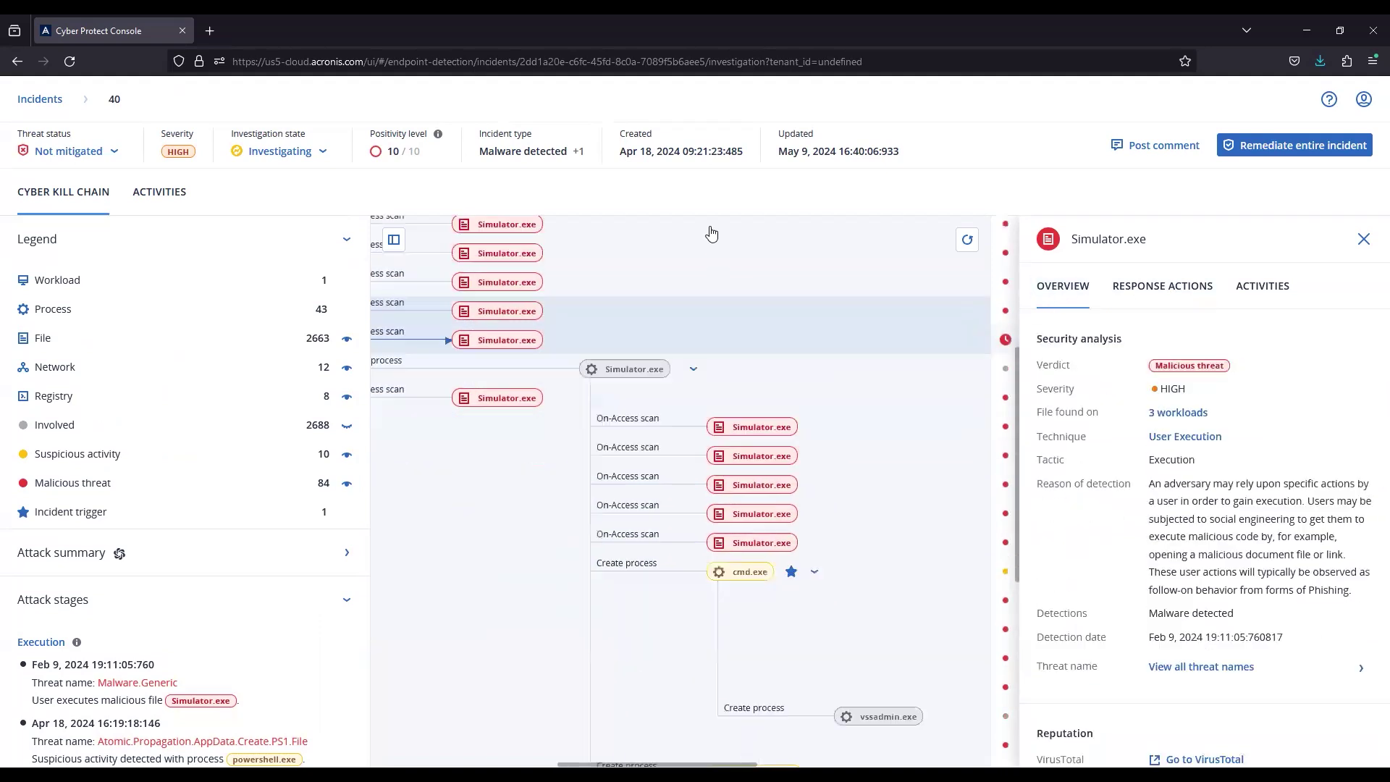
{"action": "scroll", "coordinate": [815, 319], "scroll_direction": "down", "scroll_amount": 3}
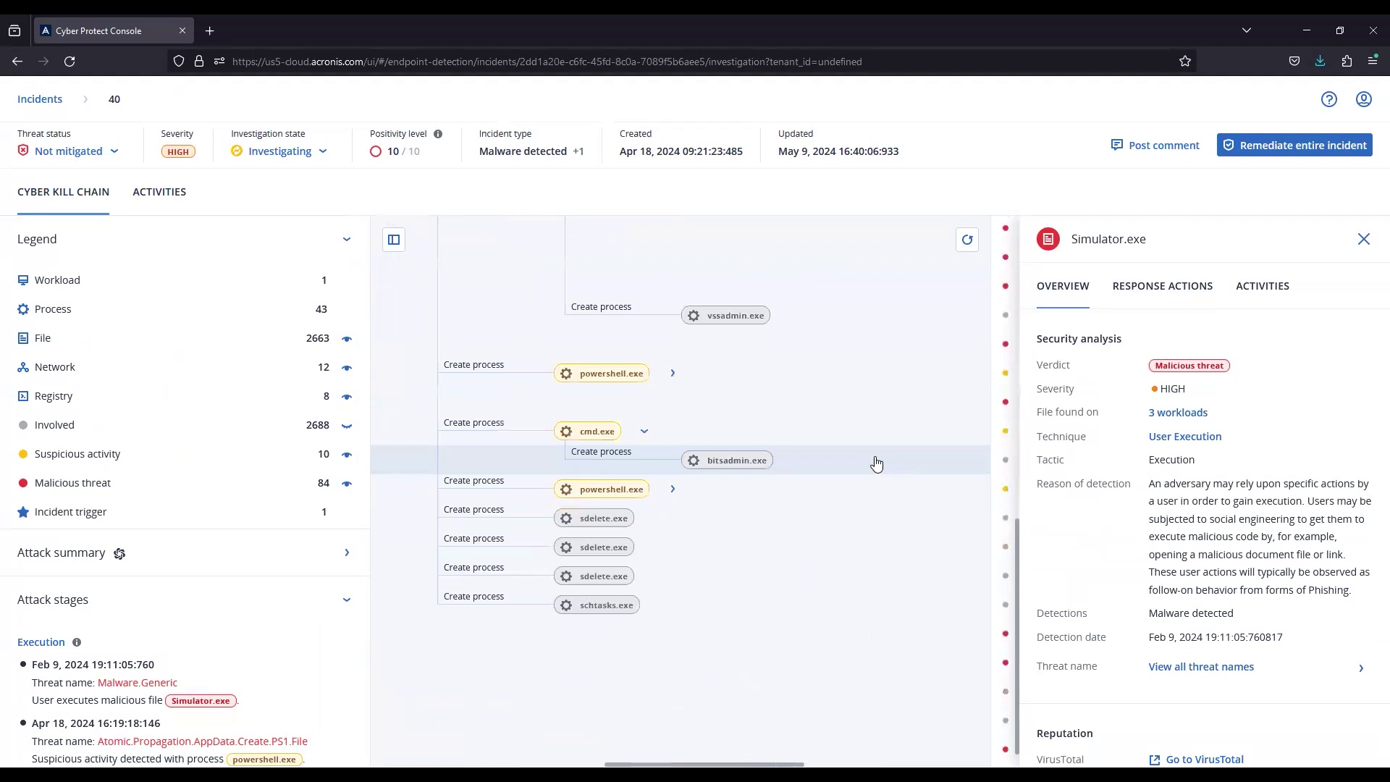
{"action": "scroll", "coordinate": [906, 568], "scroll_direction": "down", "scroll_amount": 1}
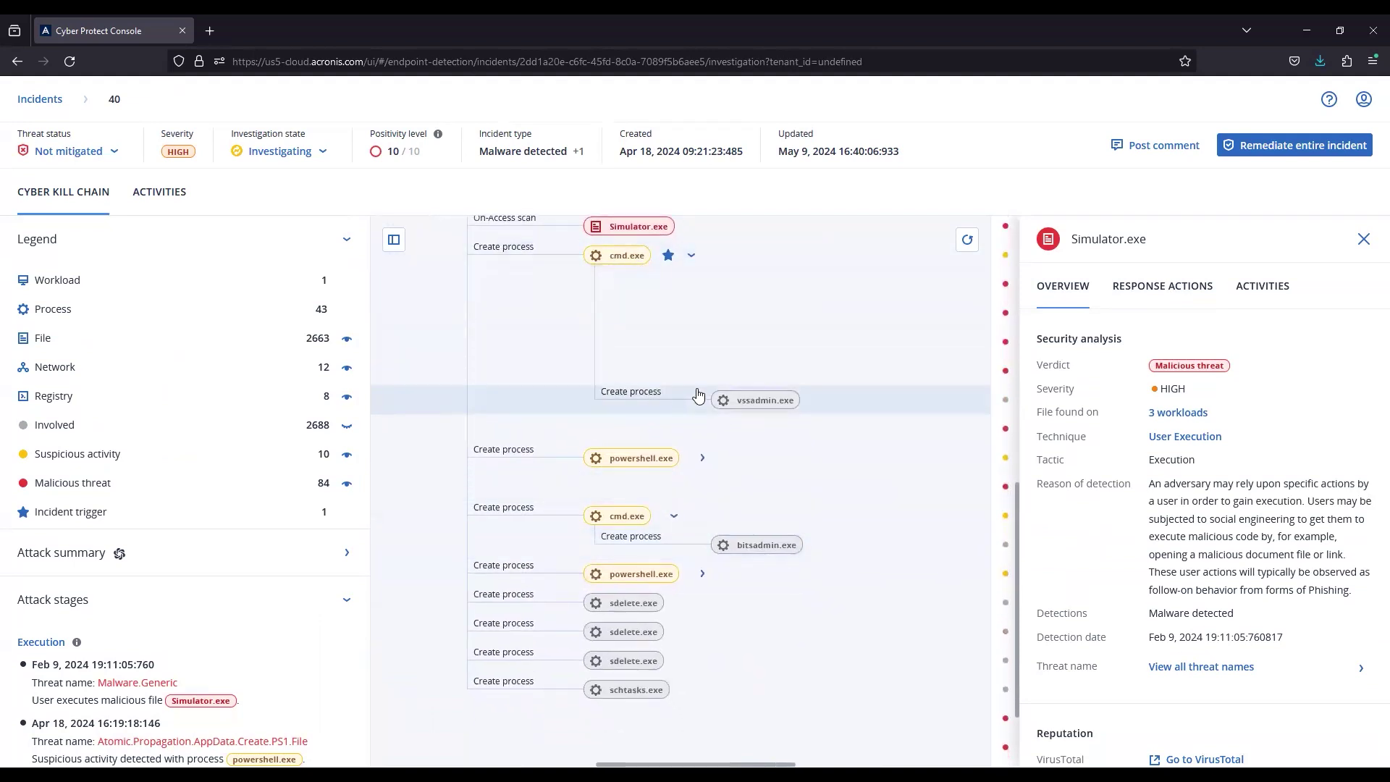
{"action": "scroll", "coordinate": [868, 412], "scroll_direction": "down", "scroll_amount": 2}
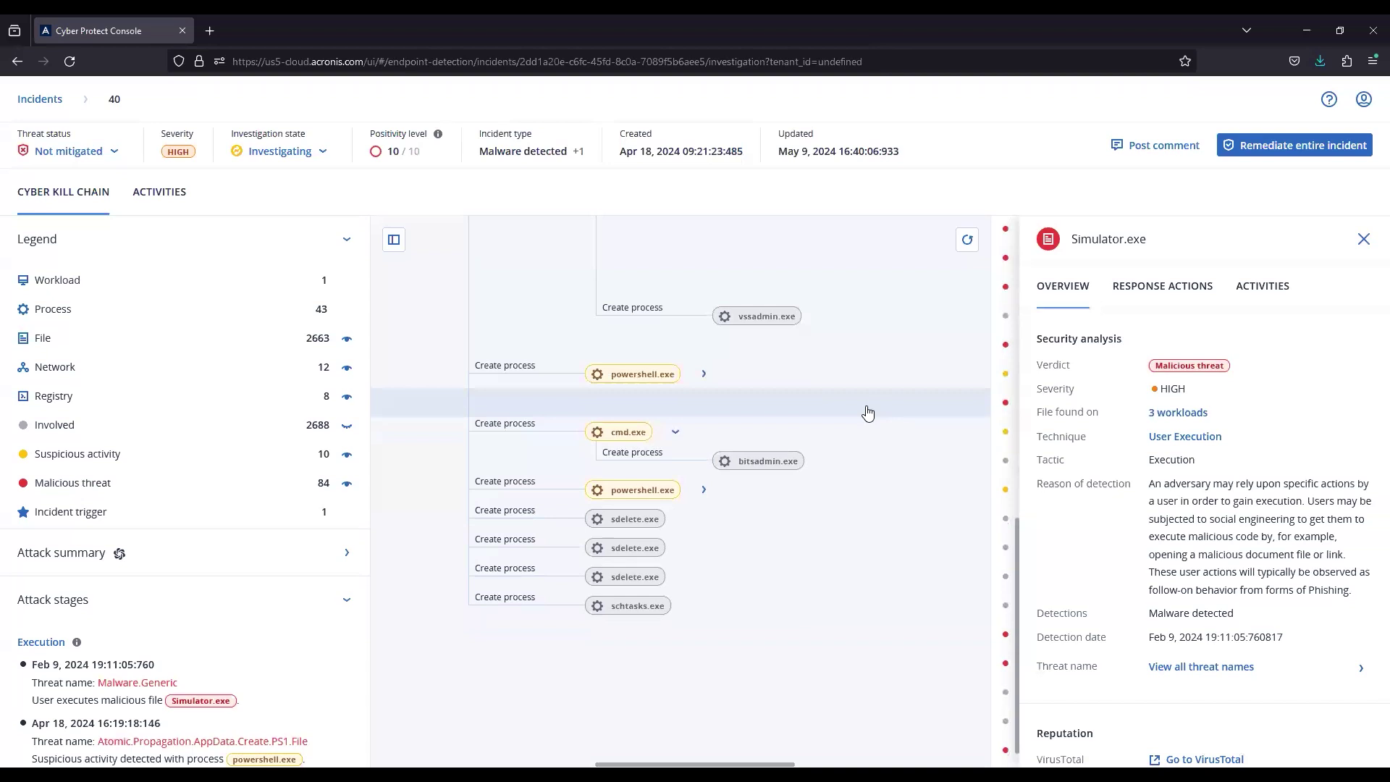
{"action": "left_click", "coordinate": [703, 374]}
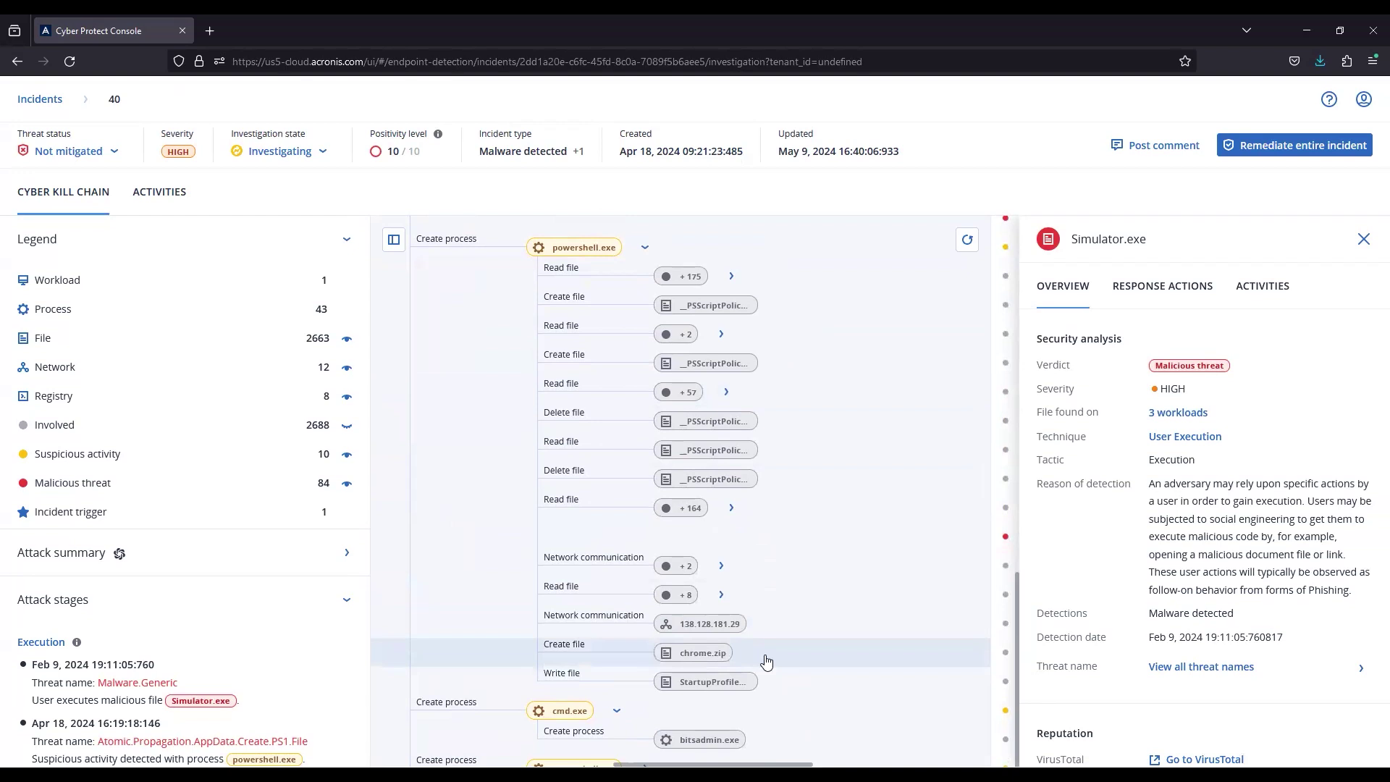
{"action": "scroll", "coordinate": [881, 546], "scroll_direction": "down", "scroll_amount": 2}
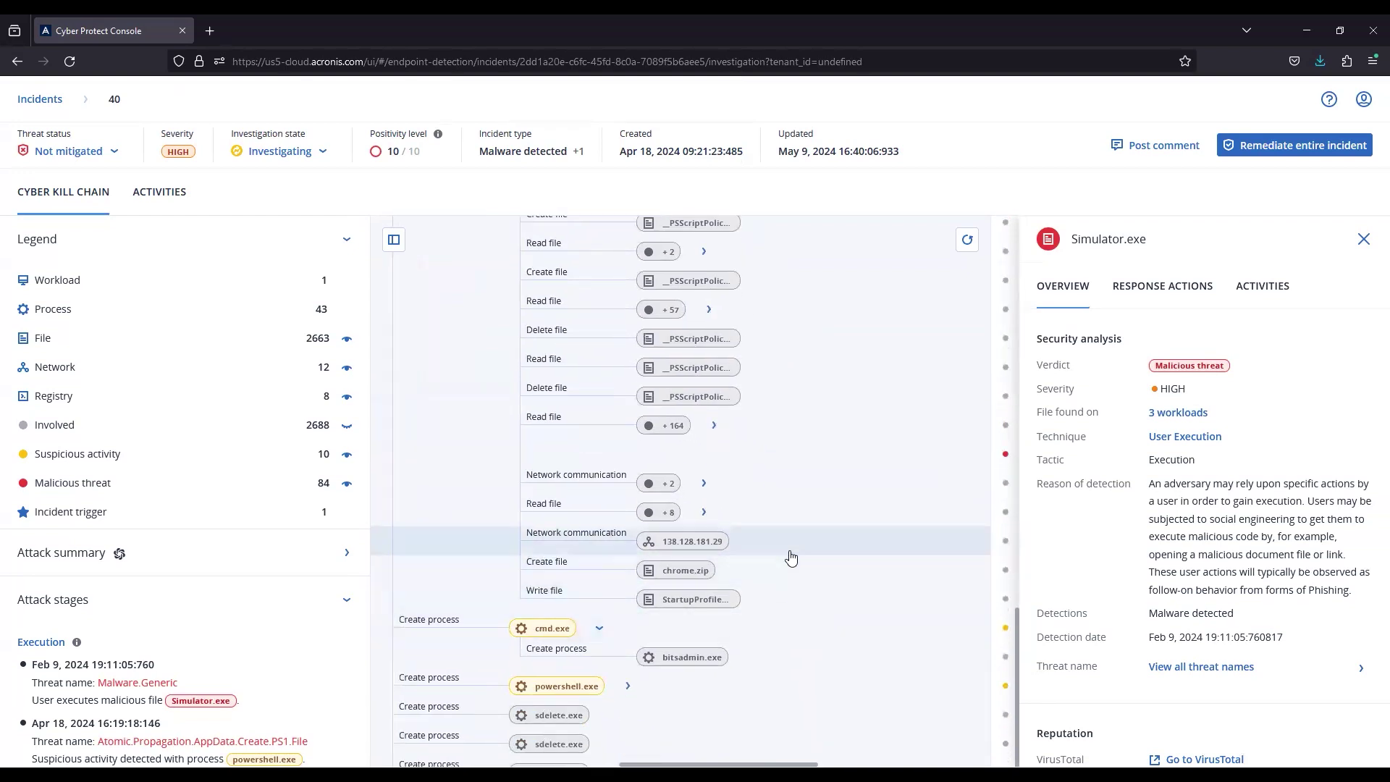
{"action": "scroll", "coordinate": [813, 579], "scroll_direction": "down", "scroll_amount": 3}
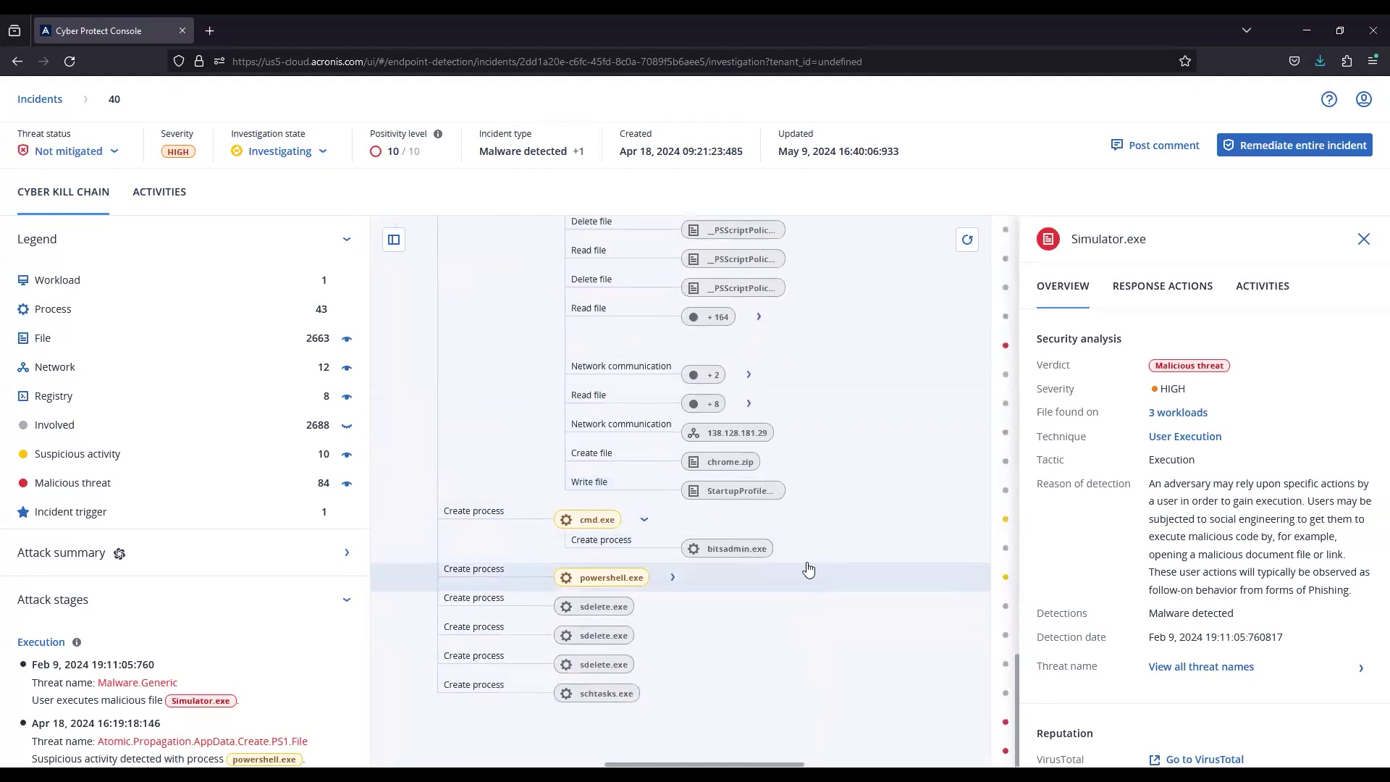
Read the bitsadmin.exe process Overview, then show the first sdelete.exe process's analysis
{"action": "left_click", "coordinate": [802, 565]}
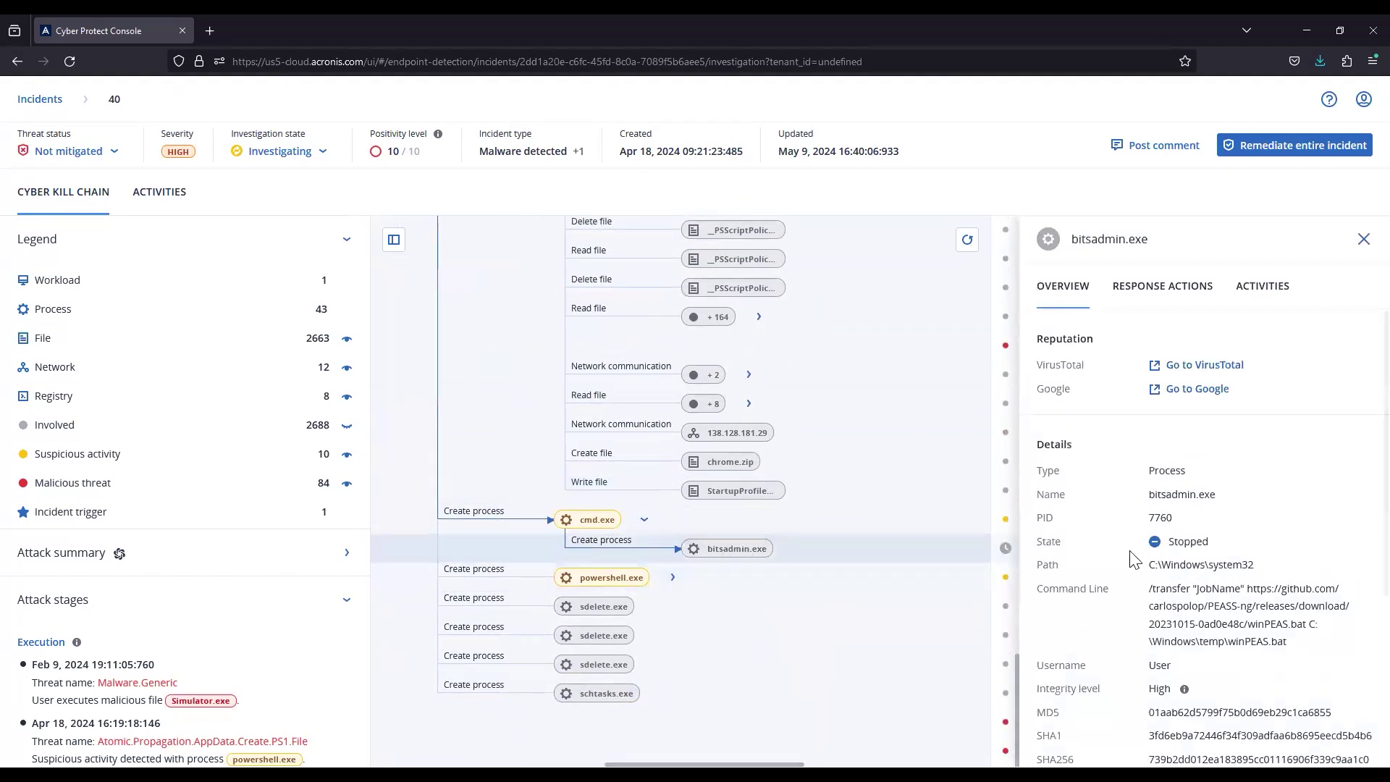
{"action": "scroll", "coordinate": [1249, 601], "scroll_direction": "down", "scroll_amount": 2}
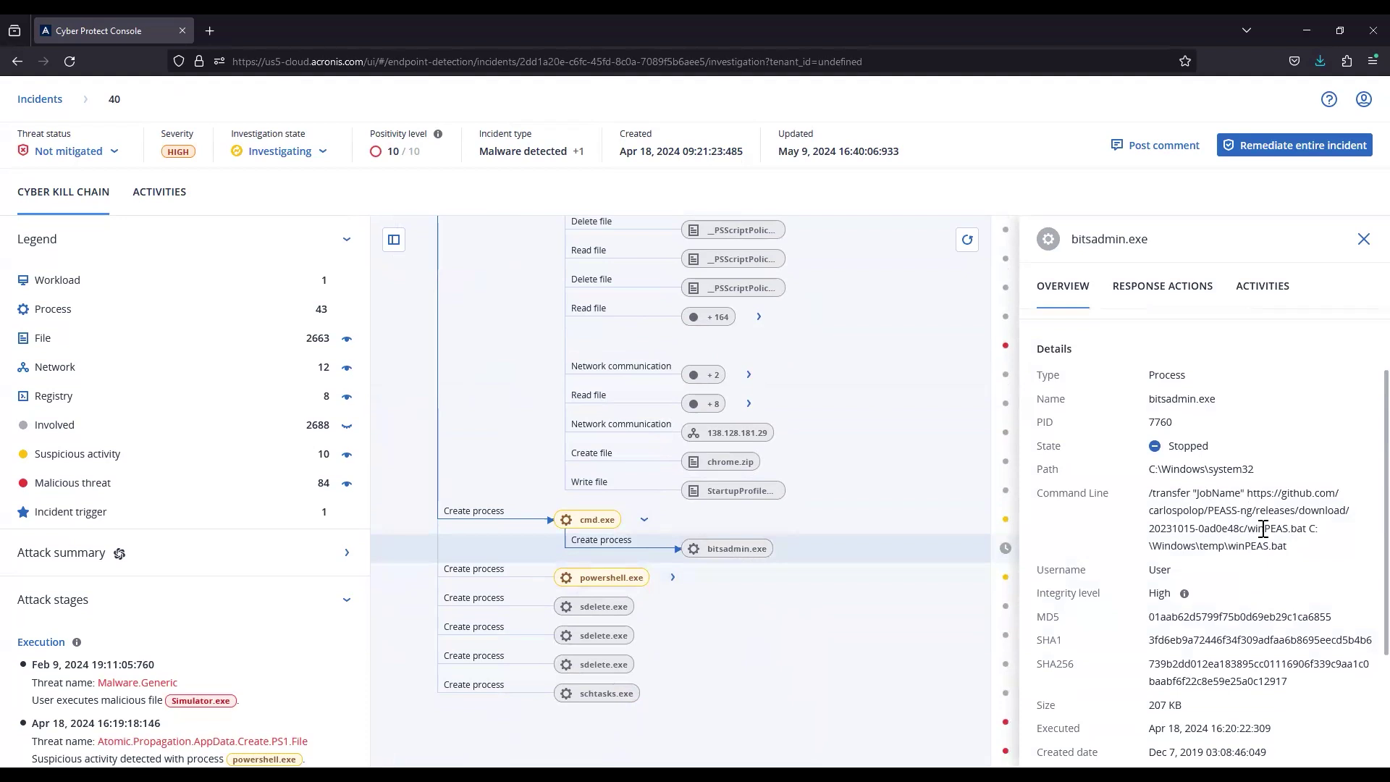
{"action": "scroll", "coordinate": [1158, 550], "scroll_direction": "down", "scroll_amount": 4}
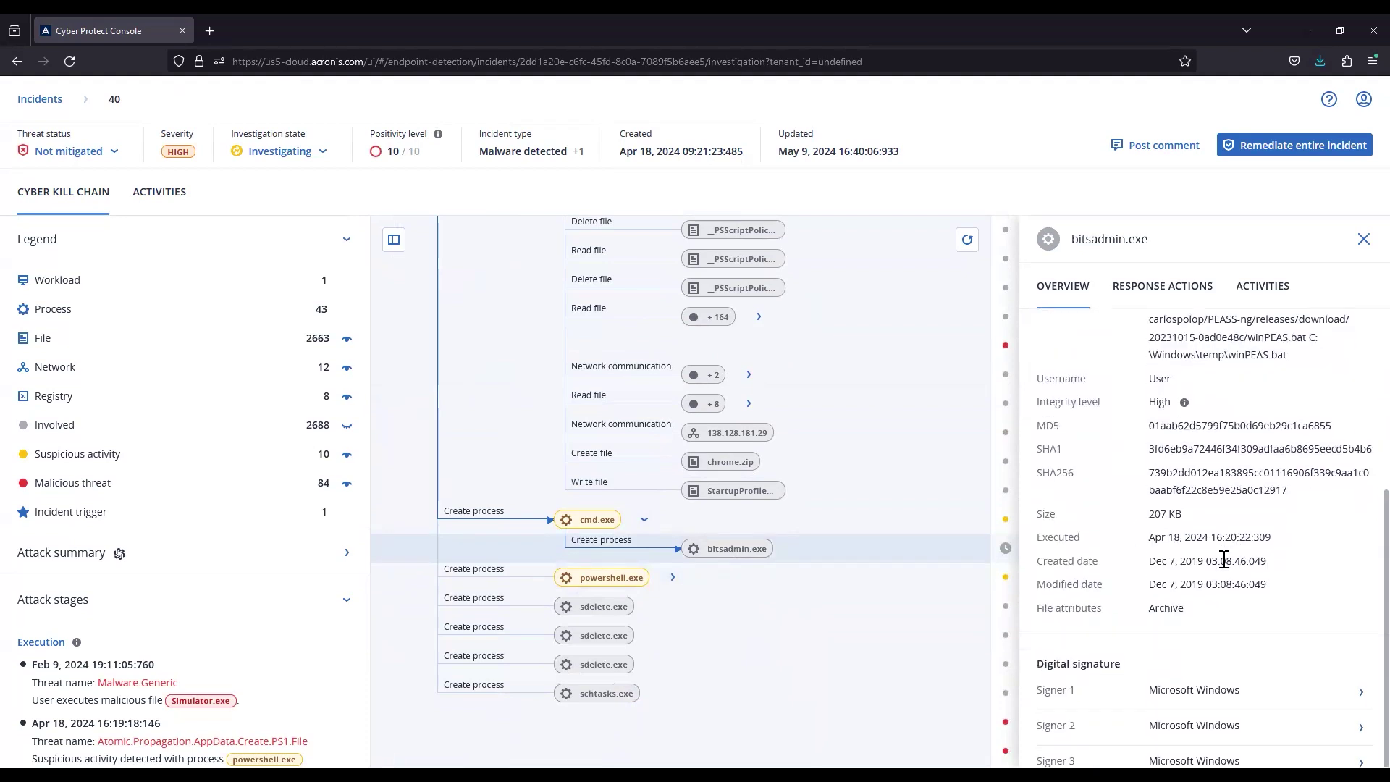
{"action": "scroll", "coordinate": [906, 546], "scroll_direction": "down", "scroll_amount": 2}
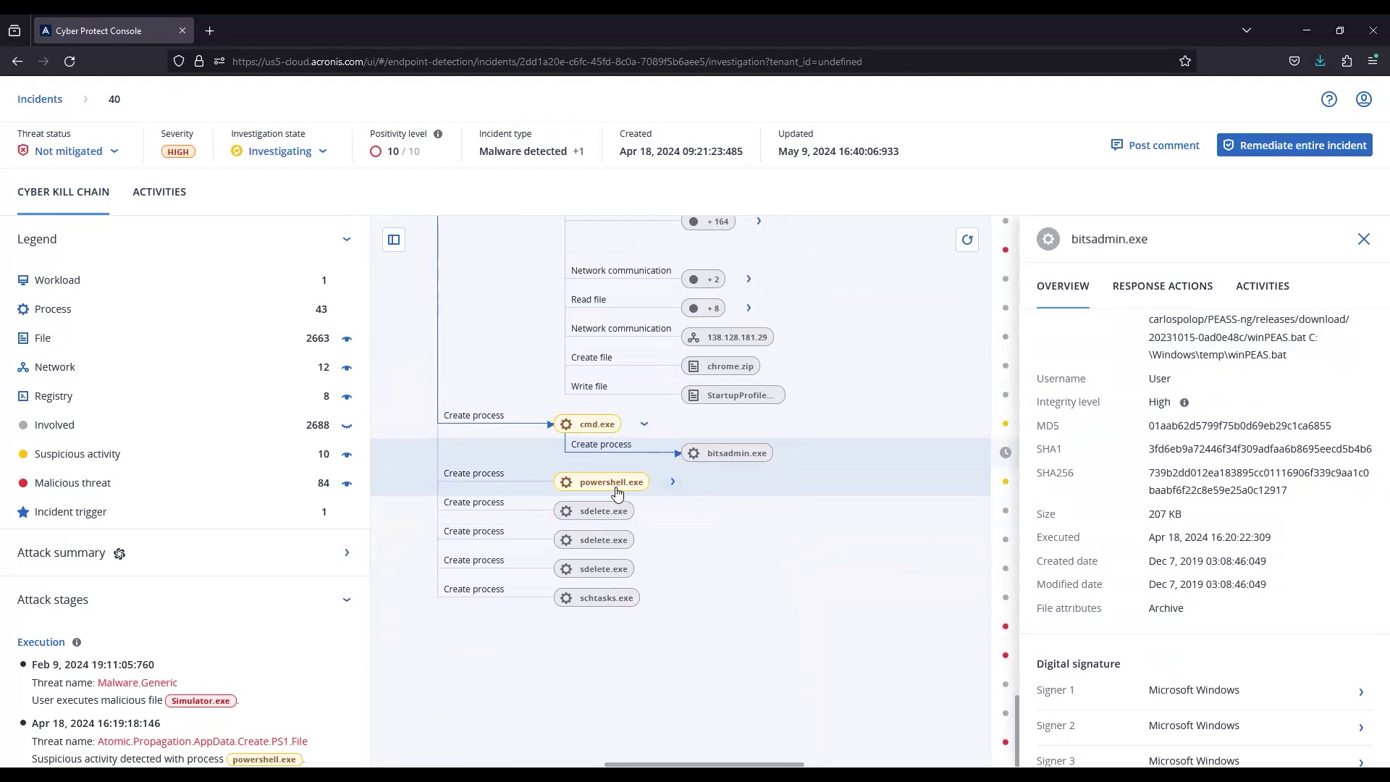
{"action": "left_click", "coordinate": [726, 510]}
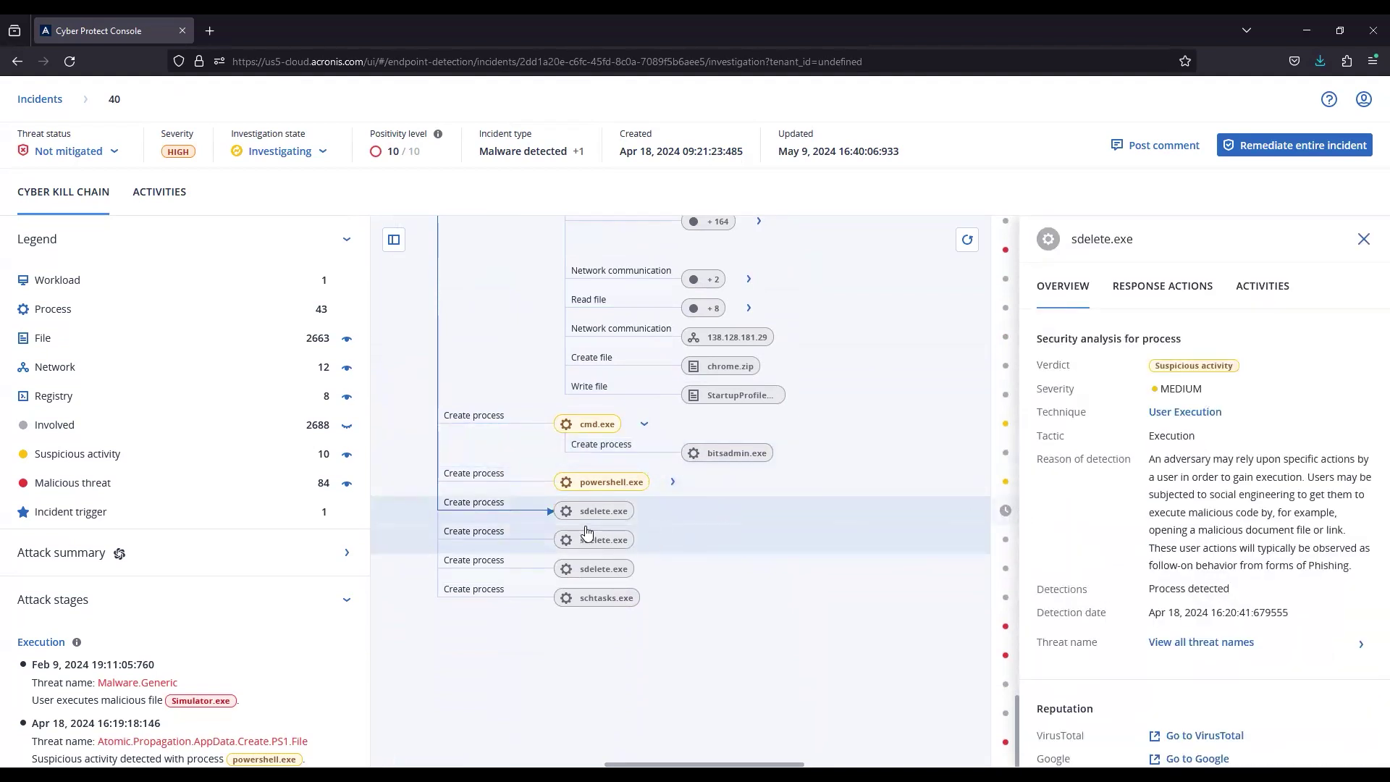
Read the schtasks.exe process details and command line, then close the details panel
{"action": "left_click", "coordinate": [676, 606]}
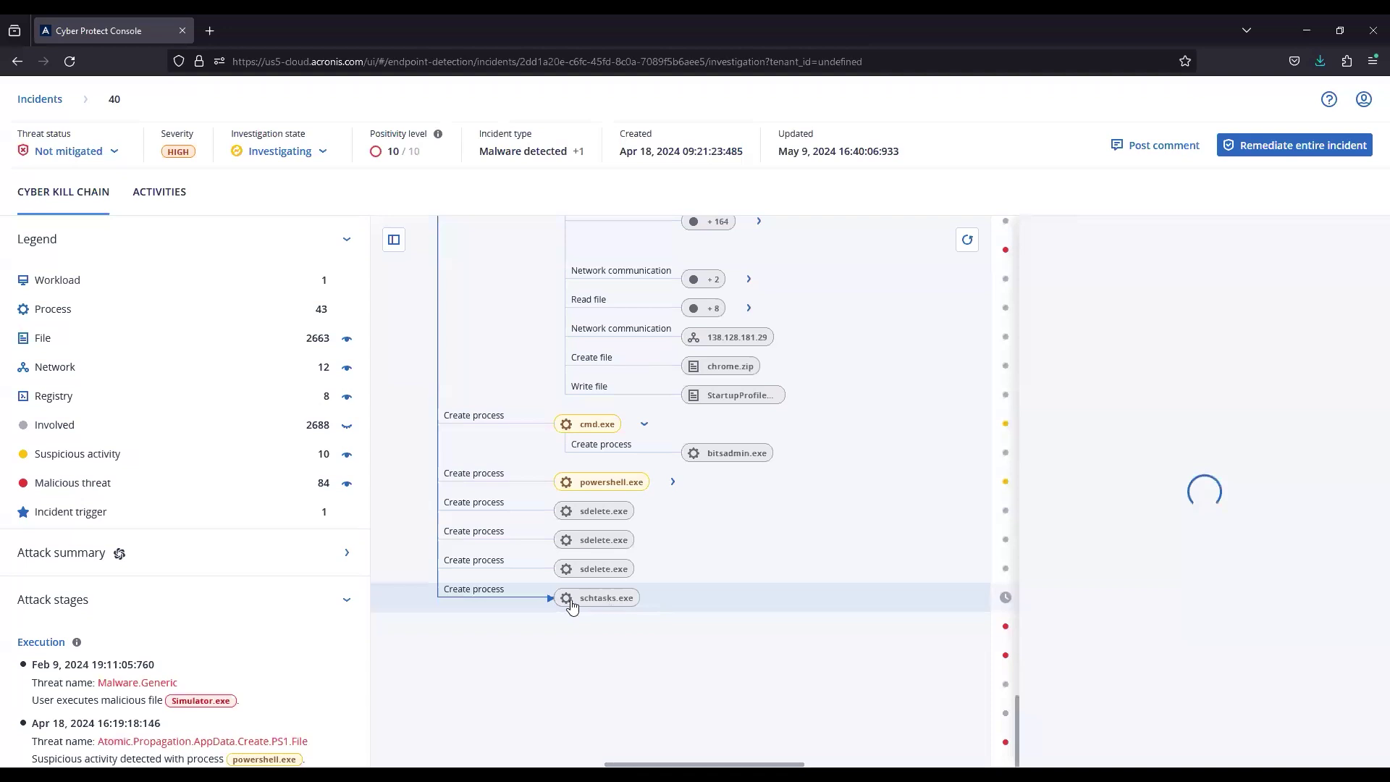
{"action": "scroll", "coordinate": [1136, 583], "scroll_direction": "down", "scroll_amount": 3}
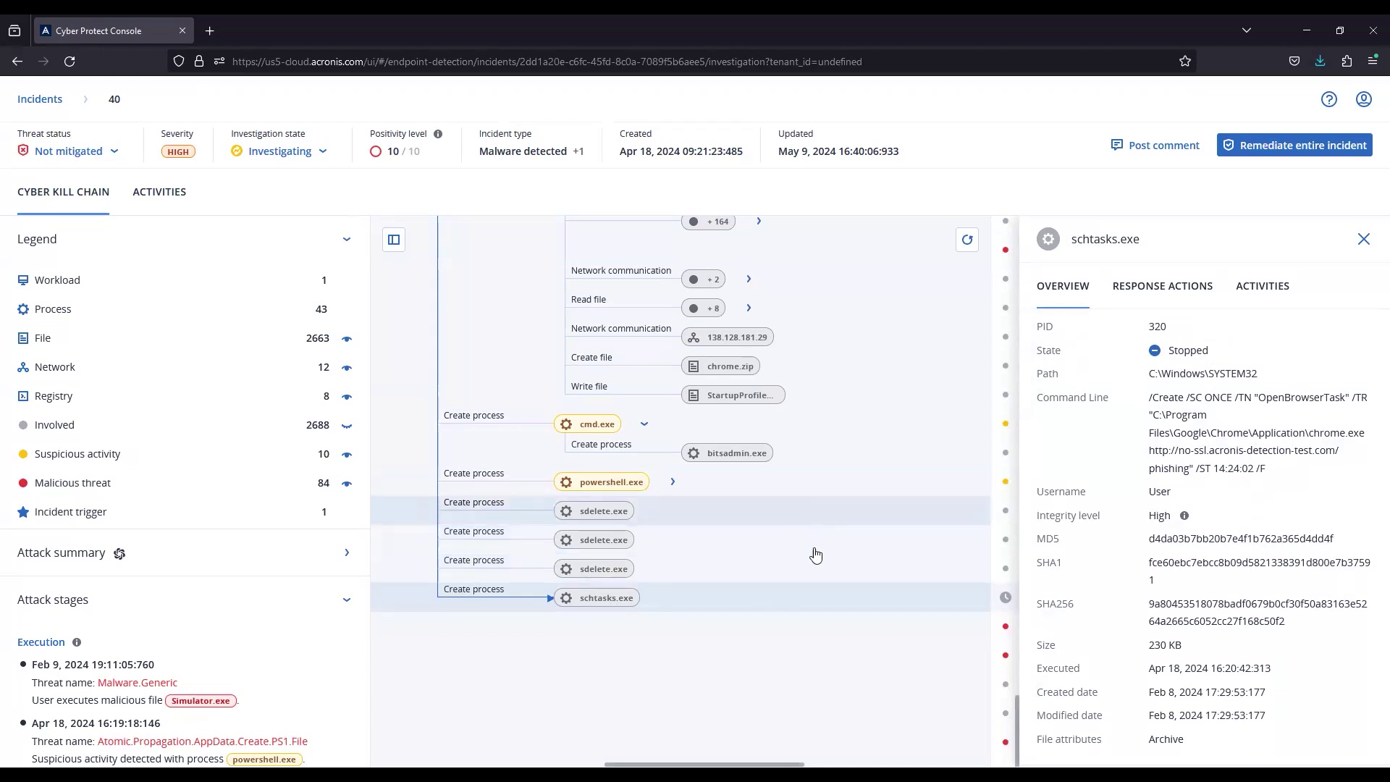
{"action": "left_click", "coordinate": [1363, 238]}
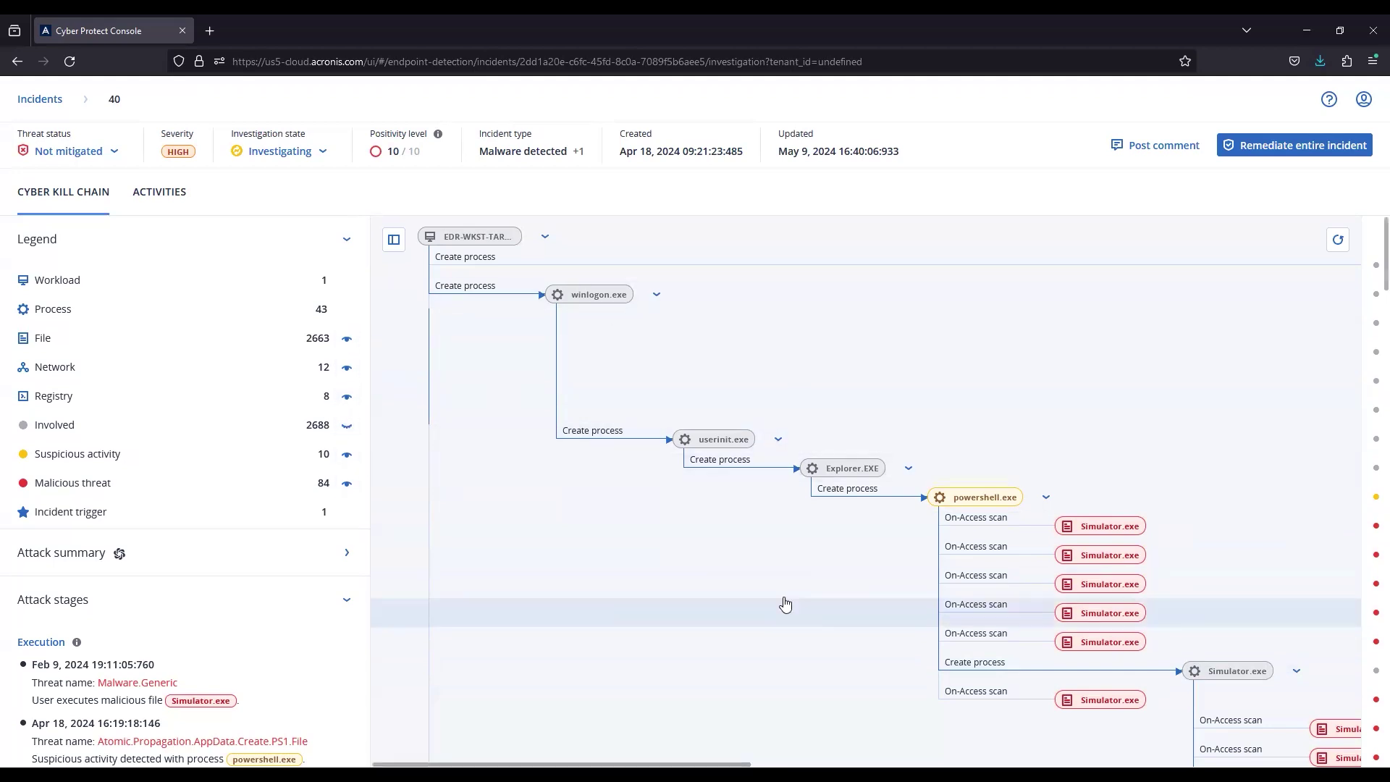
Hide and restore the Involved items in the graph, then collapse the Legend
{"action": "left_click", "coordinate": [346, 427]}
{"action": "left_click", "coordinate": [346, 427]}
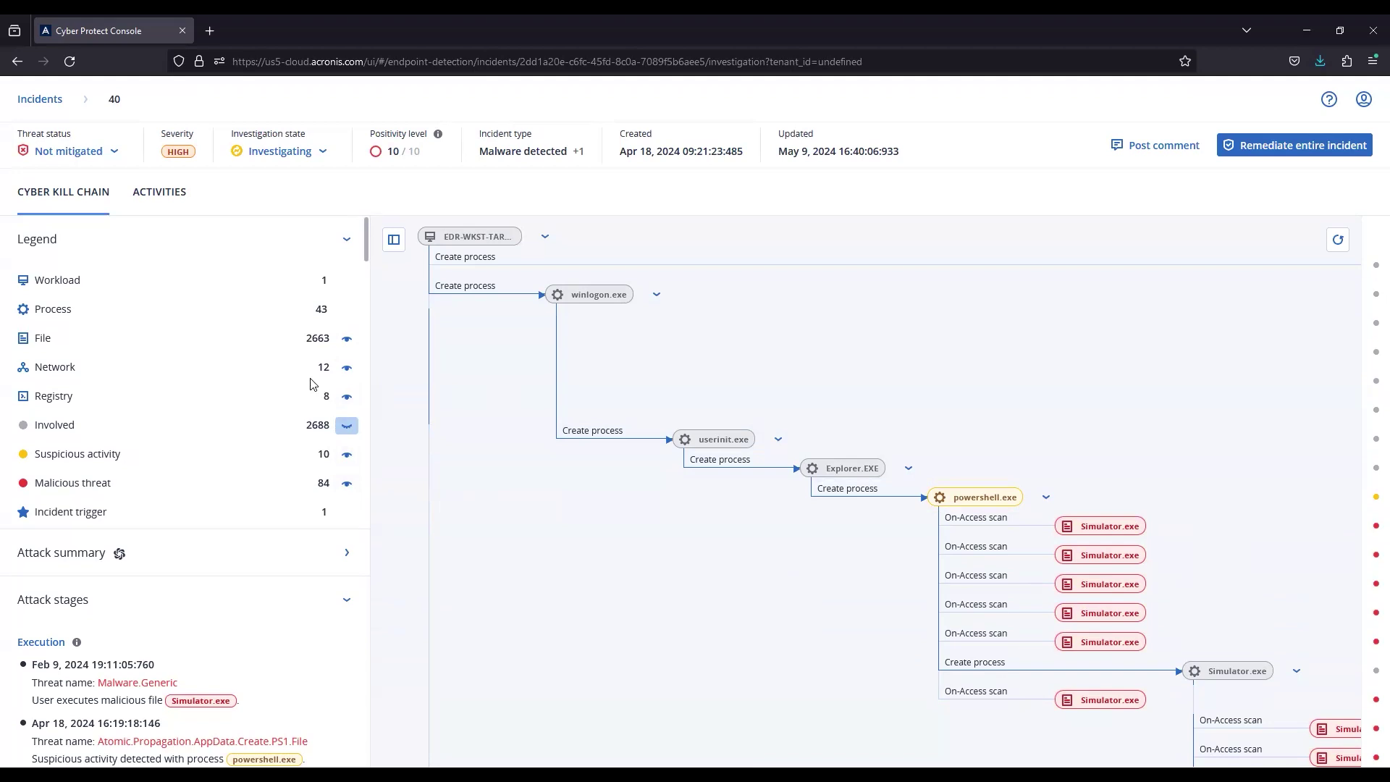
{"action": "left_click", "coordinate": [346, 239]}
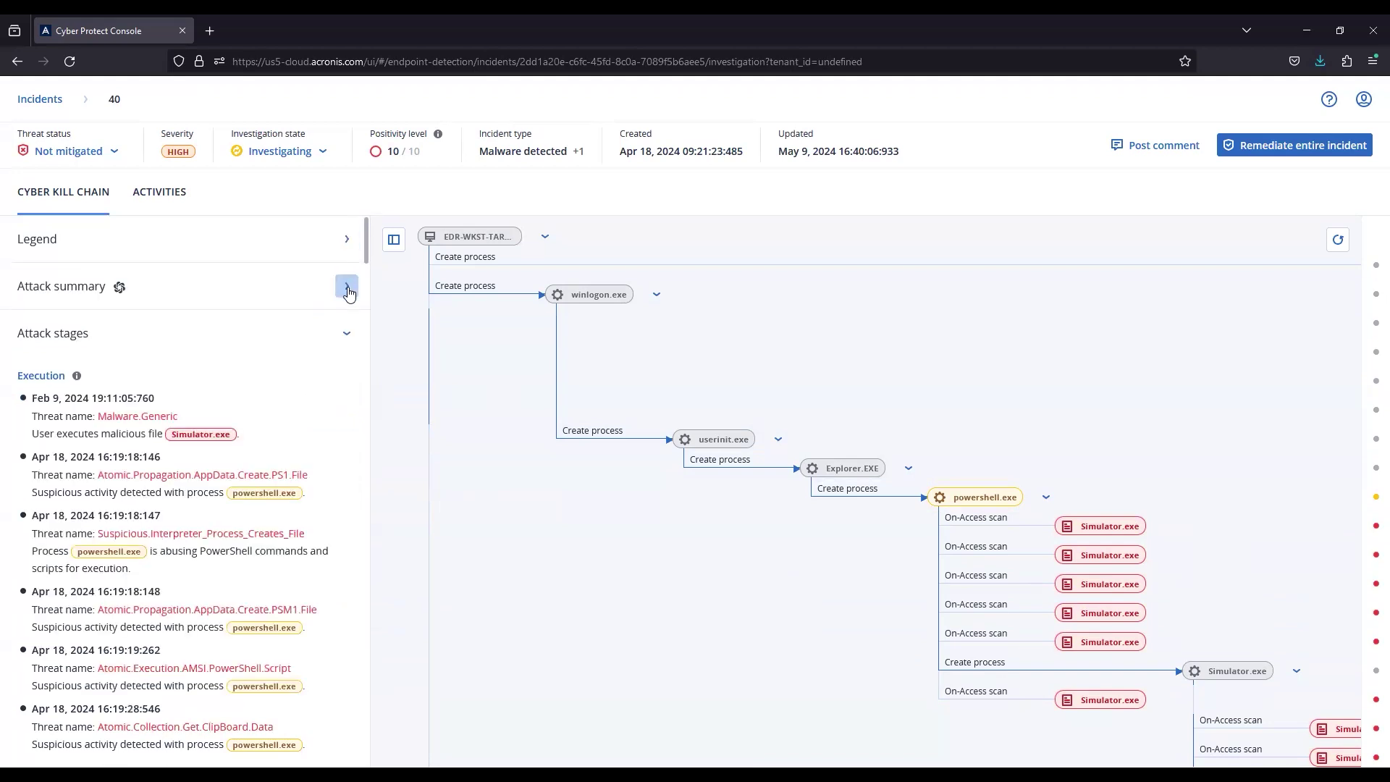
Read the AI-generated attack summary, collapse it, and scroll through the attack stages
{"action": "left_click", "coordinate": [348, 288]}
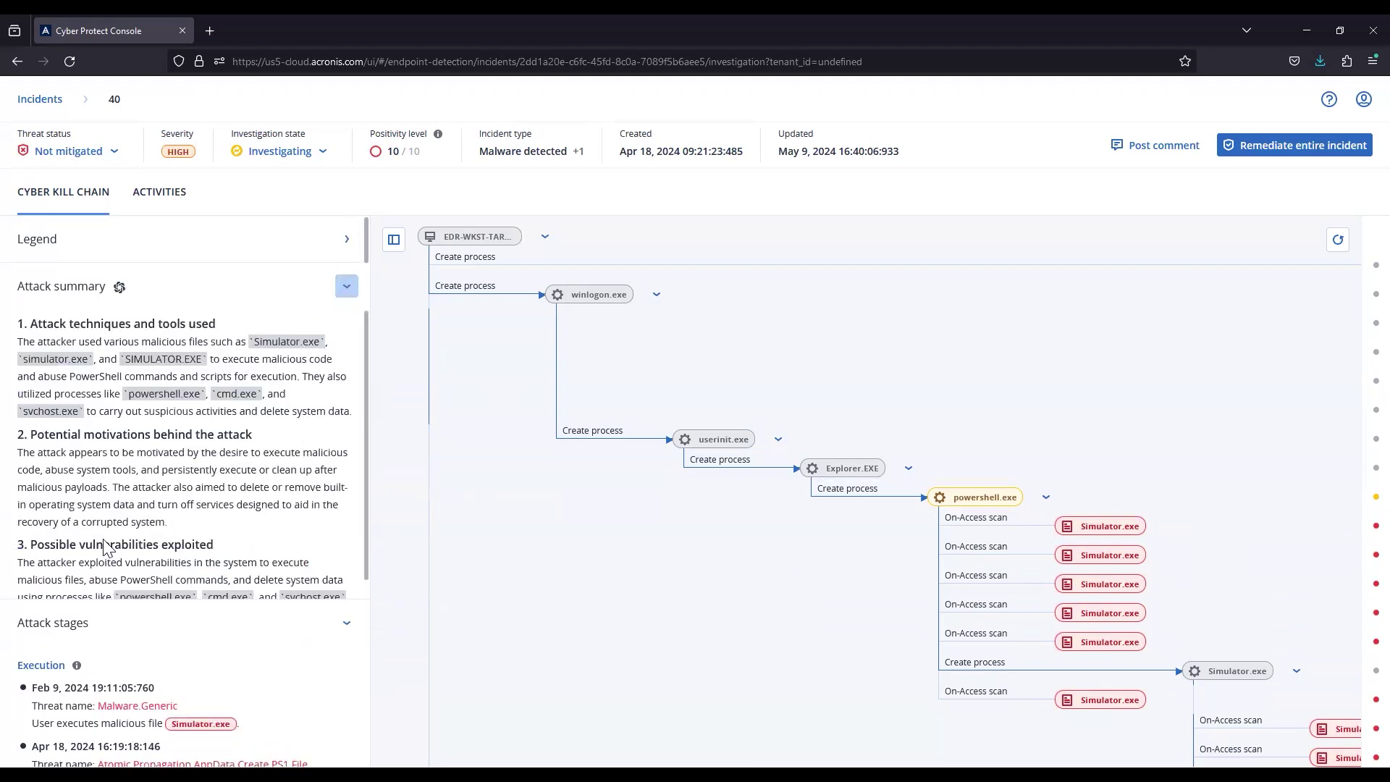
{"action": "scroll", "coordinate": [255, 441], "scroll_direction": "down", "scroll_amount": 1}
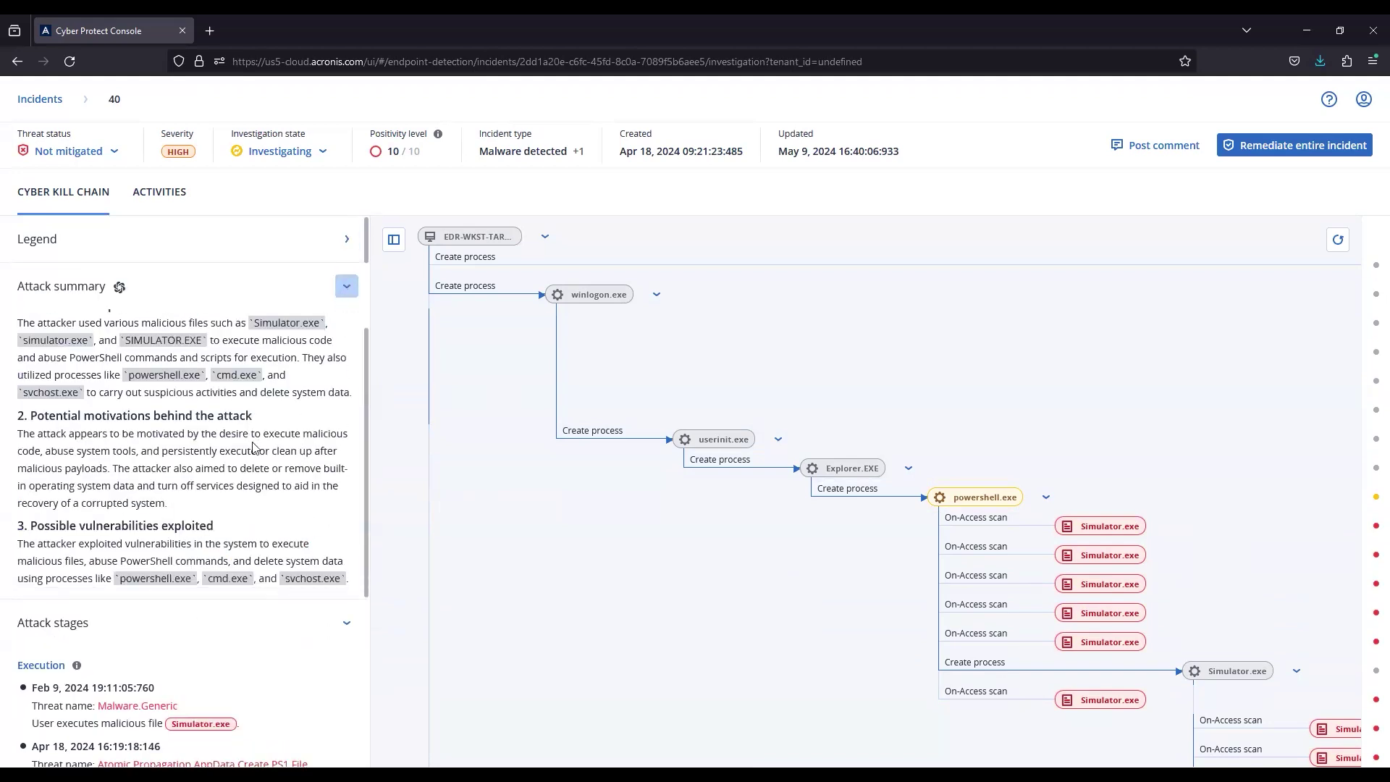
{"action": "left_click", "coordinate": [346, 289]}
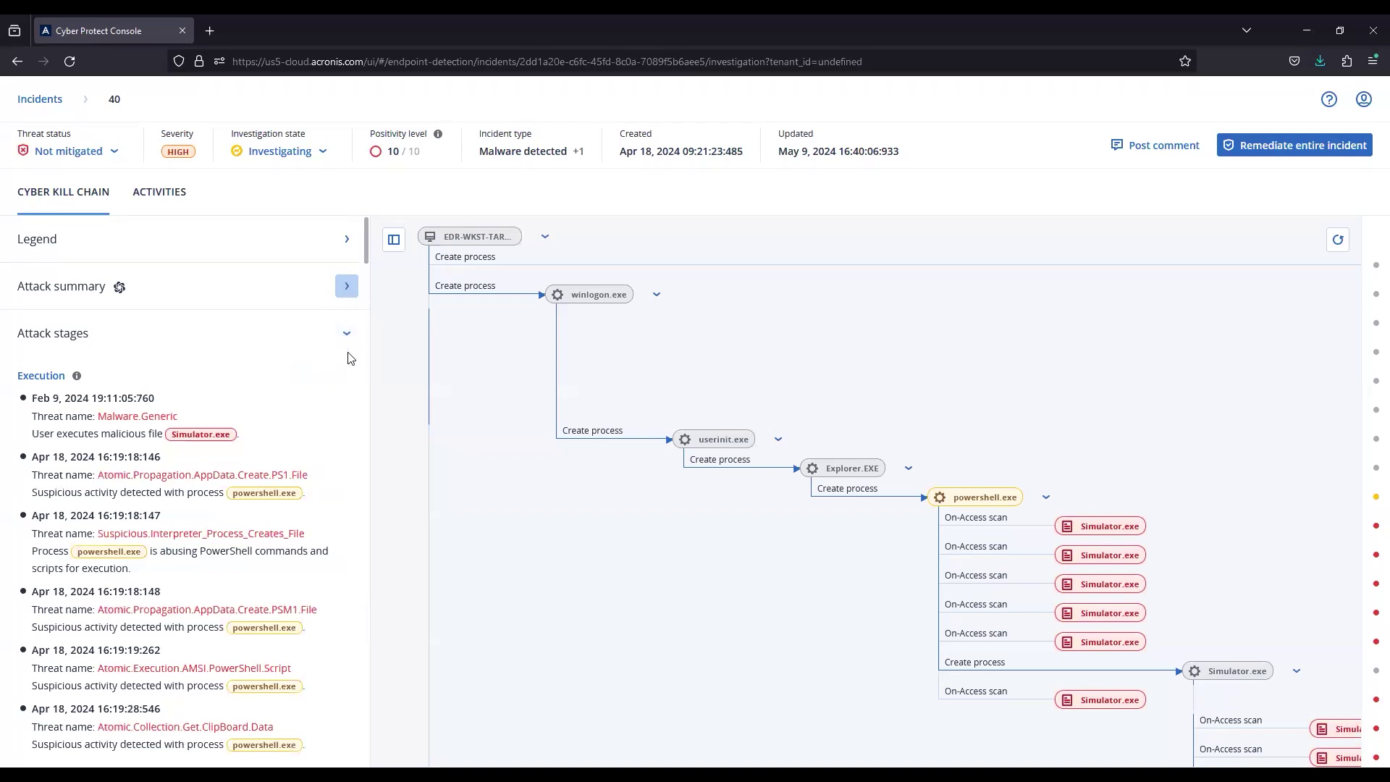
{"action": "scroll", "coordinate": [211, 456], "scroll_direction": "down", "scroll_amount": 1}
{"action": "scroll", "coordinate": [211, 454], "scroll_direction": "down", "scroll_amount": 3}
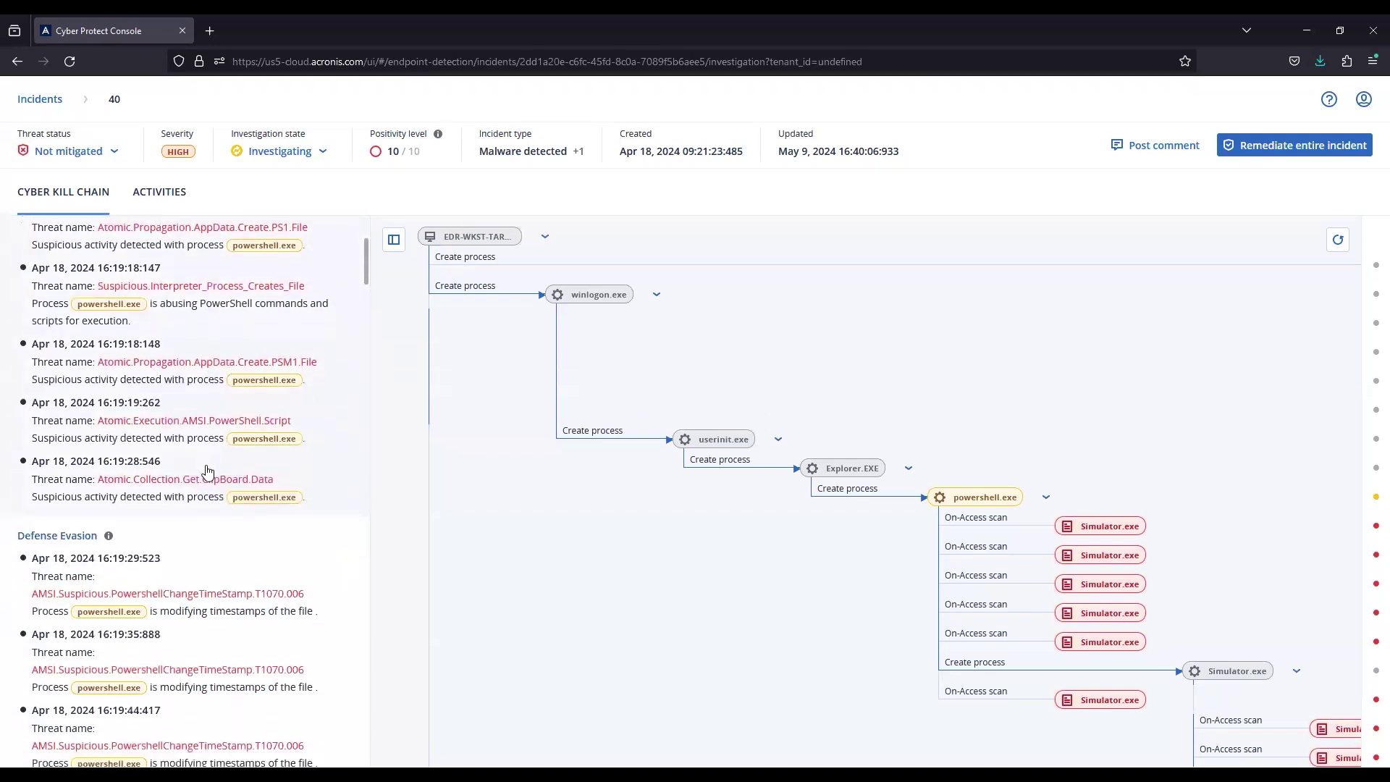
{"action": "scroll", "coordinate": [207, 474], "scroll_direction": "up", "scroll_amount": 4}
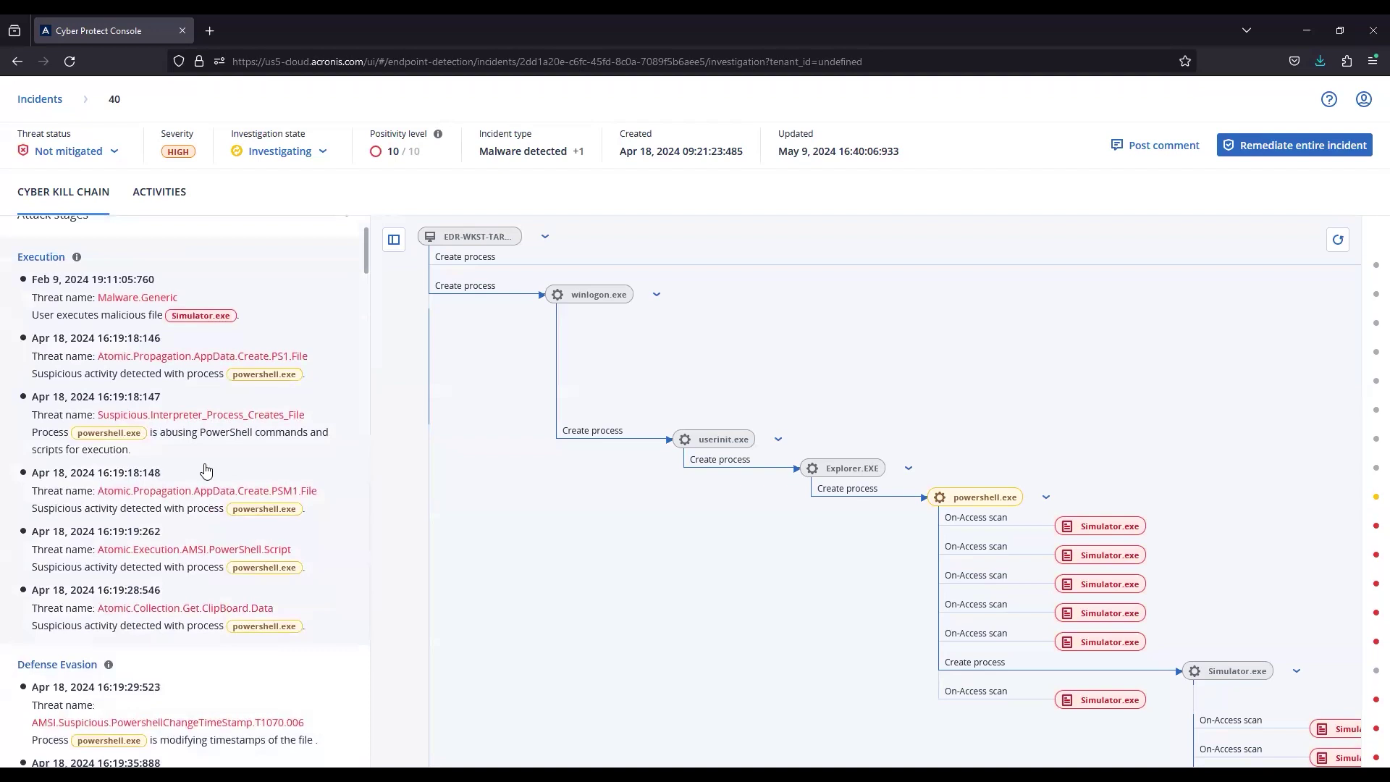
{"action": "left_click", "coordinate": [344, 252]}
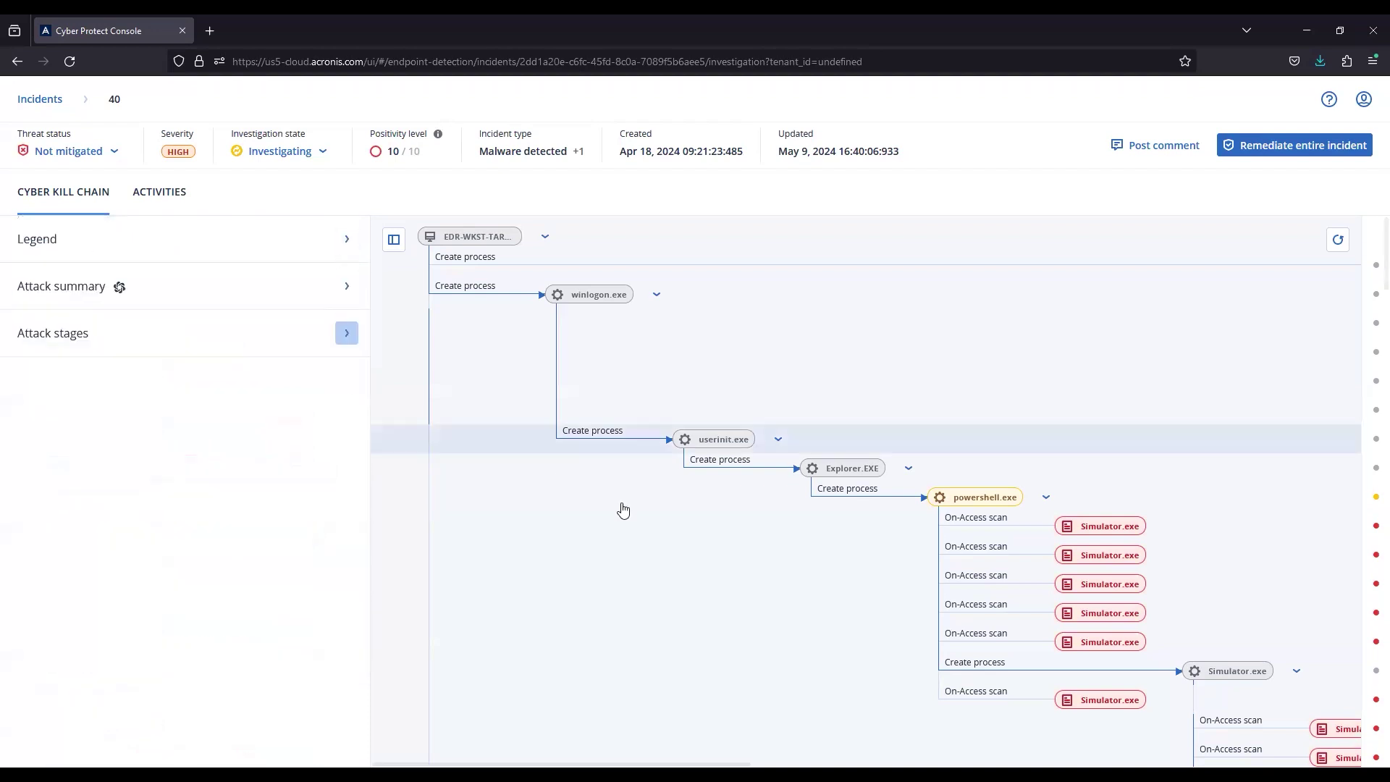